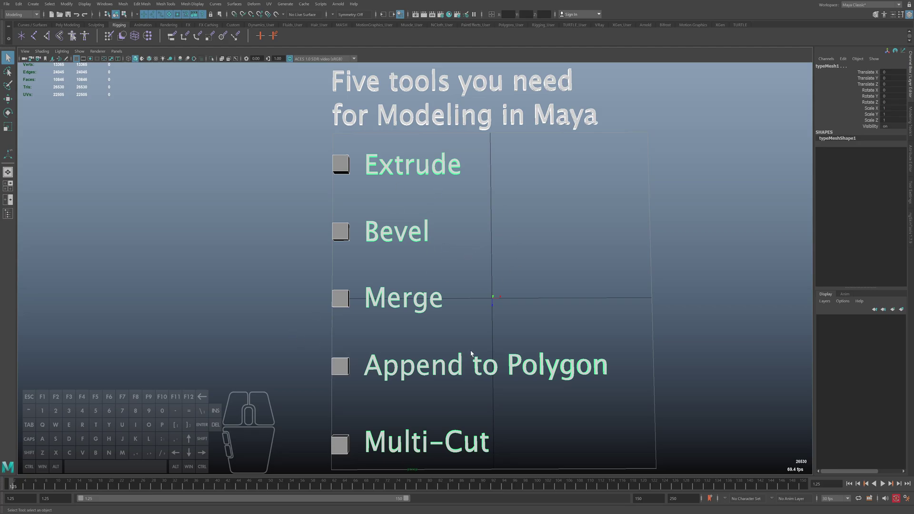
# Switch the cube beside the Extrude label to face selection and select its front face
pyautogui.keyDown('alt'); pyautogui.moveTo(440, 285); pyautogui.dragTo(386, 200, button='middle'); pyautogui.keyUp('alt')
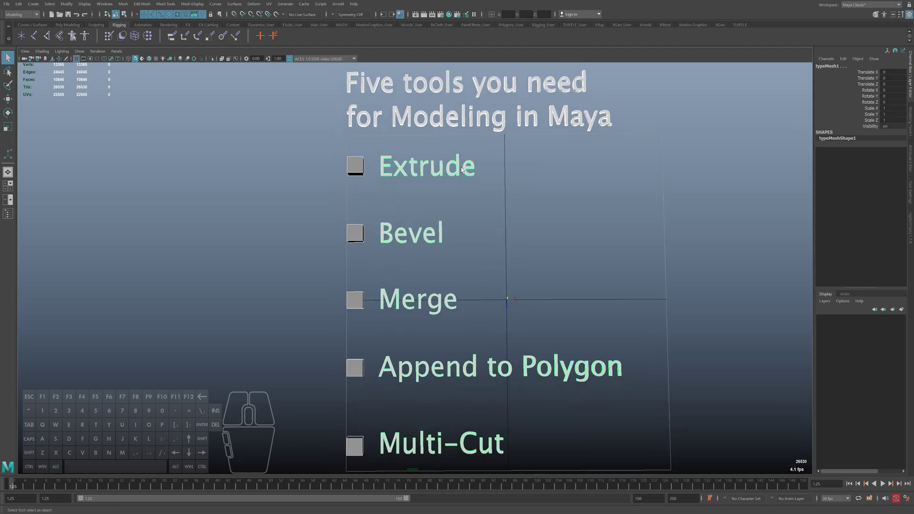
pyautogui.click(356, 166)
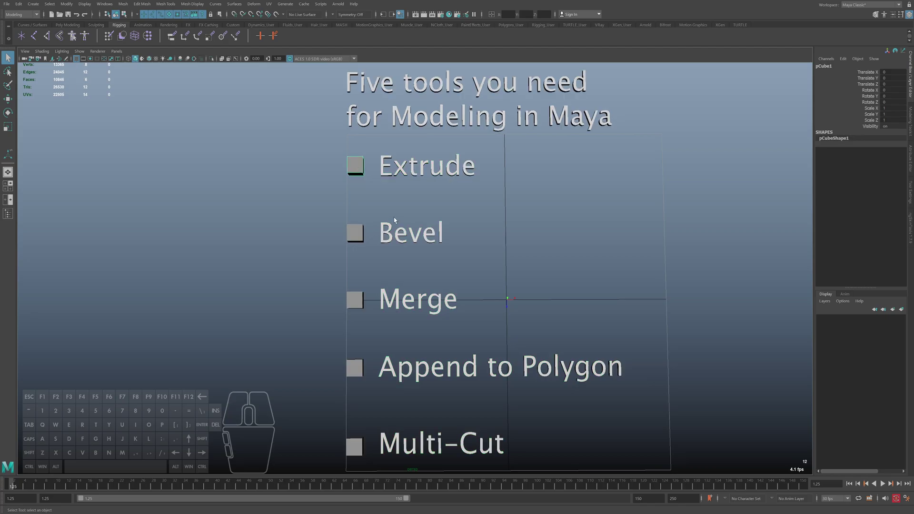
pyautogui.press('f')
pyautogui.scroll(-5, 453, 308)
pyautogui.keyDown('alt'); pyautogui.moveTo(453, 308); pyautogui.dragTo(411, 319); pyautogui.keyUp('alt')
pyautogui.keyDown('shift'); pyautogui.rightClick(439, 250); pyautogui.keyUp('shift')
pyautogui.moveTo(435, 288); pyautogui.dragTo(434, 308, button='right')
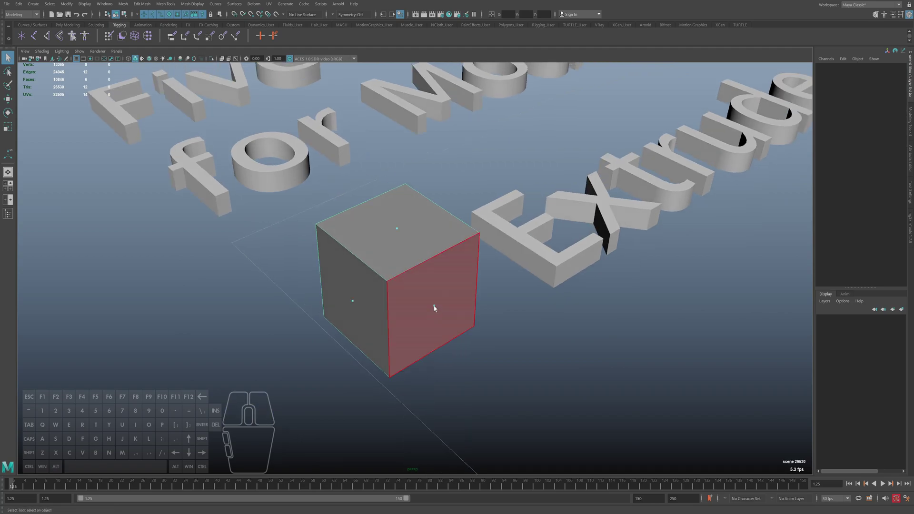
pyautogui.click(435, 308)
# Demonstrate vertex and edge selection on the cube, and return to face selection with the front face selected
pyautogui.keyDown('alt'); pyautogui.moveTo(442, 313); pyautogui.dragTo(410, 272); pyautogui.keyUp('alt')
pyautogui.moveTo(388, 267); pyautogui.dragTo(369, 265, button='right')
pyautogui.keyDown('alt'); pyautogui.moveTo(391, 291); pyautogui.dragTo(444, 273); pyautogui.keyUp('alt')
pyautogui.moveTo(444, 273); pyautogui.dragTo(442, 256, button='right')
pyautogui.keyDown('alt'); pyautogui.moveTo(443, 267); pyautogui.dragTo(327, 347); pyautogui.keyUp('alt')
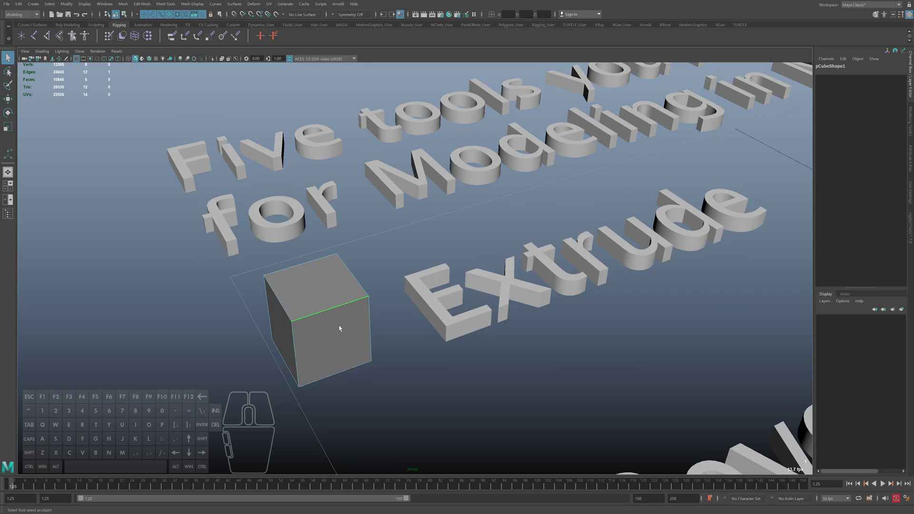
pyautogui.keyDown('alt'); pyautogui.moveTo(355, 322); pyautogui.dragTo(439, 288, button='middle'); pyautogui.keyUp('alt')
pyautogui.keyDown('alt'); pyautogui.moveTo(431, 291); pyautogui.dragTo(428, 330, button='right'); pyautogui.keyUp('alt')
pyautogui.keyDown('alt'); pyautogui.moveTo(429, 331); pyautogui.dragTo(428, 289); pyautogui.keyUp('alt')
pyautogui.moveTo(428, 286); pyautogui.dragTo(429, 306, button='right')
pyautogui.keyDown('alt'); pyautogui.moveTo(429, 307); pyautogui.dragTo(208, 418); pyautogui.keyUp('alt')
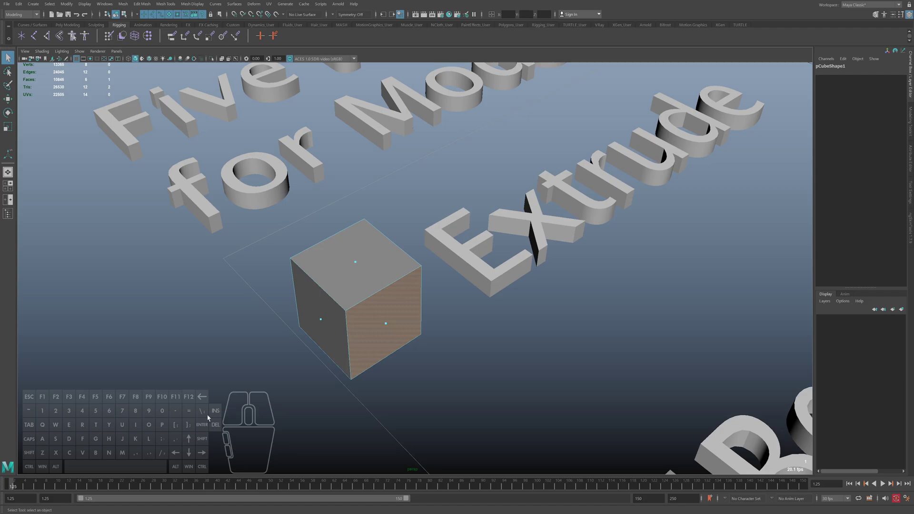
pyautogui.keyDown('alt'); pyautogui.moveTo(285, 418); pyautogui.dragTo(370, 398); pyautogui.keyUp('alt')
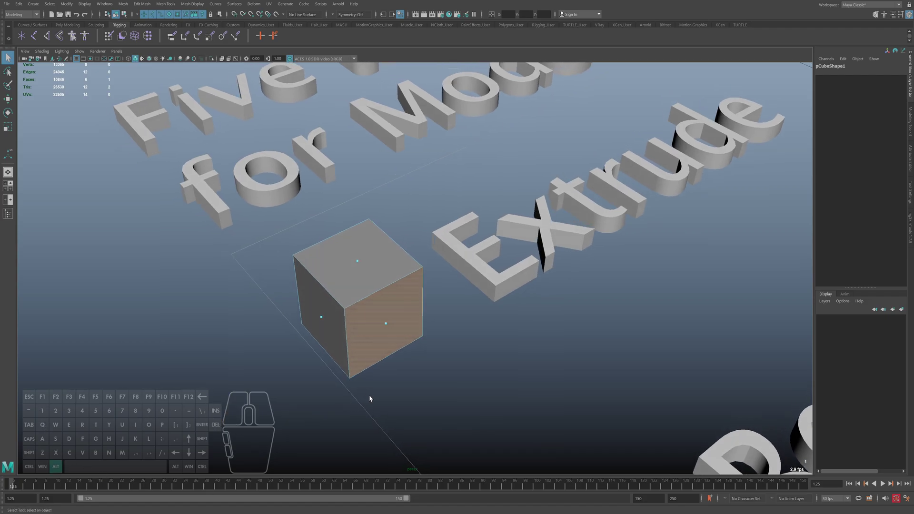
# Extrude the cube's front face outward by about 0.535
pyautogui.keyDown('shift'); pyautogui.moveTo(381, 314); pyautogui.dragTo(381, 333, button='right'); pyautogui.keyUp('shift')
pyautogui.moveTo(401, 339); pyautogui.dragTo(433, 369)
pyautogui.keyDown('alt'); pyautogui.moveTo(433, 371); pyautogui.dragTo(439, 476); pyautogui.keyUp('alt')
pyautogui.press('f')
pyautogui.keyDown('alt'); pyautogui.moveTo(383, 432); pyautogui.dragTo(311, 317, button='right'); pyautogui.keyUp('alt')
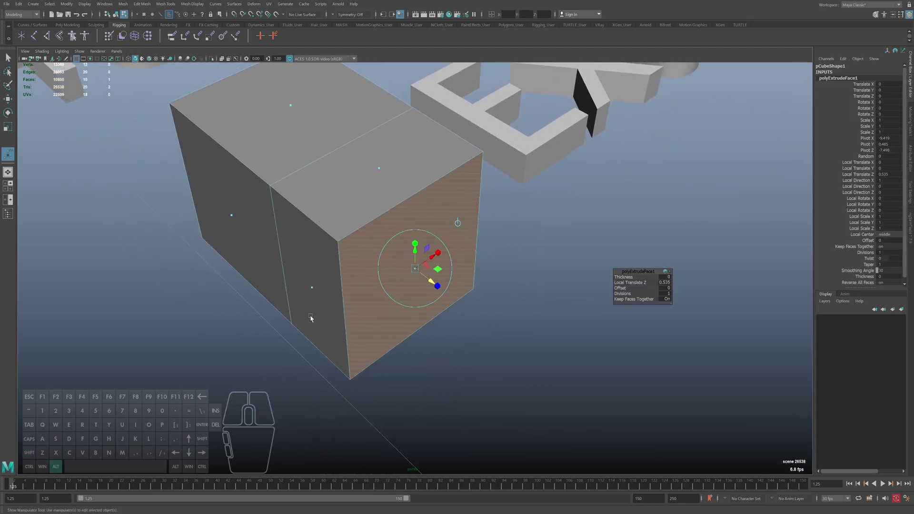
# Extrude the two opposite side faces of the front block outward to form a T shape
pyautogui.keyDown('alt'); pyautogui.moveTo(313, 290); pyautogui.dragTo(418, 317); pyautogui.keyUp('alt')
pyautogui.keyDown('shift'); pyautogui.click(460, 371); pyautogui.keyUp('shift')
pyautogui.keyDown('shift'); pyautogui.moveTo(418, 317); pyautogui.dragTo(418, 298, button='right'); pyautogui.keyUp('shift')
pyautogui.moveTo(455, 336); pyautogui.dragTo(402, 316)
pyautogui.press('f')
pyautogui.keyDown('alt'); pyautogui.moveTo(516, 342); pyautogui.dragTo(472, 336, button='right'); pyautogui.keyUp('alt')
# Extrude an upper edge of the T-shaped mesh into a flat flap and return to object selection
pyautogui.keyDown('alt'); pyautogui.moveTo(471, 335); pyautogui.dragTo(447, 325); pyautogui.keyUp('alt')
pyautogui.moveTo(447, 325); pyautogui.dragTo(446, 311, button='right')
pyautogui.click(451, 313)
pyautogui.keyDown('alt'); pyautogui.moveTo(427, 354); pyautogui.dragTo(467, 324); pyautogui.keyUp('alt')
pyautogui.keyDown('shift'); pyautogui.moveTo(469, 318); pyautogui.dragTo(469, 335, button='right'); pyautogui.keyUp('shift')
pyautogui.keyDown('alt'); pyautogui.moveTo(469, 335); pyautogui.dragTo(376, 358); pyautogui.keyUp('alt')
pyautogui.press('q')
pyautogui.keyDown('alt'); pyautogui.moveTo(380, 340); pyautogui.dragTo(334, 339, button='right'); pyautogui.keyUp('alt')
pyautogui.keyDown('alt'); pyautogui.moveTo(333, 339); pyautogui.dragTo(429, 347); pyautogui.keyUp('alt')
pyautogui.keyDown('alt'); pyautogui.moveTo(481, 346); pyautogui.dragTo(448, 348, button='right'); pyautogui.keyUp('alt')
pyautogui.keyDown('alt'); pyautogui.moveTo(448, 348); pyautogui.dragTo(416, 350, button='middle'); pyautogui.keyUp('alt')
pyautogui.press('F8')
pyautogui.keyDown('alt'); pyautogui.moveTo(533, 354); pyautogui.dragTo(513, 355, button='right'); pyautogui.keyUp('alt')
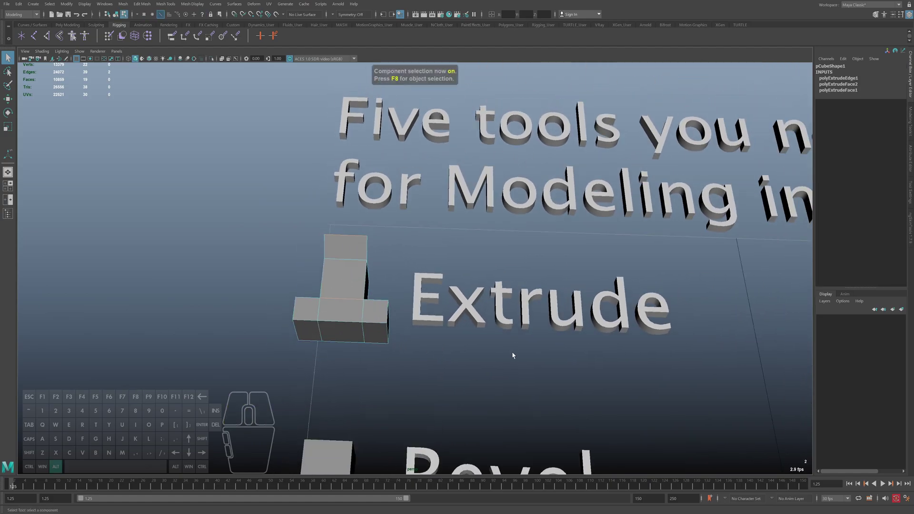
pyautogui.keyDown('alt'); pyautogui.moveTo(513, 355); pyautogui.dragTo(529, 259, button='middle'); pyautogui.keyUp('alt')
pyautogui.press('F8')
# Select the cube beside the Bevel label and get a close view of its top and front faces
pyautogui.keyDown('alt'); pyautogui.moveTo(495, 359); pyautogui.dragTo(439, 336); pyautogui.keyUp('alt')
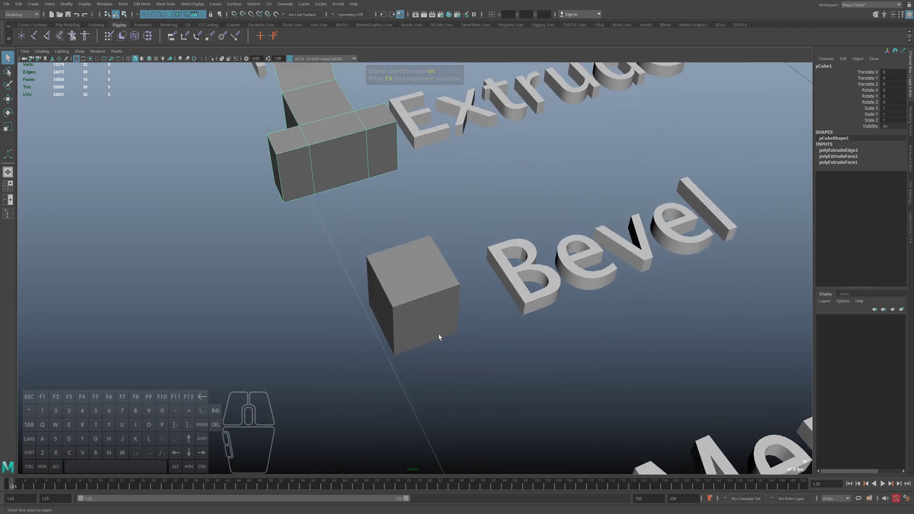
pyautogui.click(414, 306)
pyautogui.keyDown('alt'); pyautogui.moveTo(415, 306); pyautogui.dragTo(475, 318, button='right'); pyautogui.keyUp('alt')
pyautogui.keyDown('alt'); pyautogui.moveTo(474, 318); pyautogui.dragTo(441, 345, button='middle'); pyautogui.keyUp('alt')
pyautogui.keyDown('alt'); pyautogui.moveTo(424, 321); pyautogui.dragTo(432, 316); pyautogui.keyUp('alt')
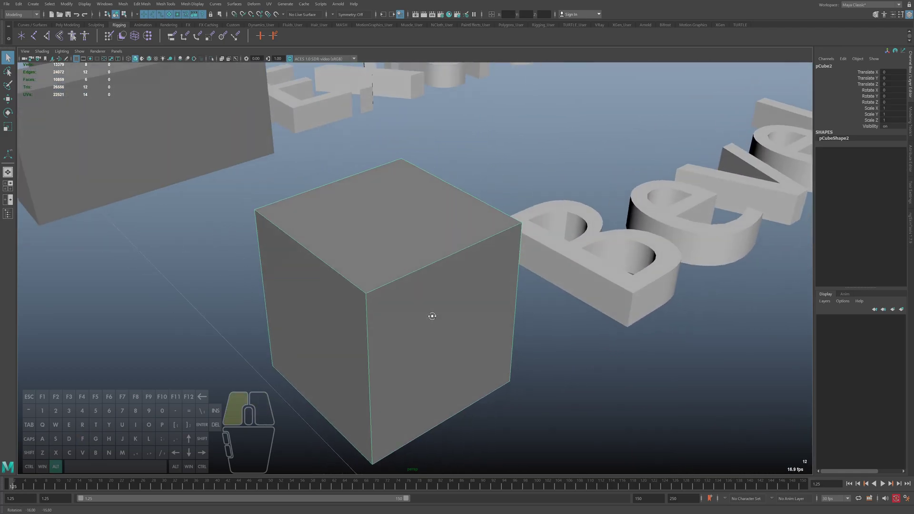
pyautogui.keyDown('alt'); pyautogui.moveTo(448, 258); pyautogui.dragTo(368, 332); pyautogui.keyUp('alt')
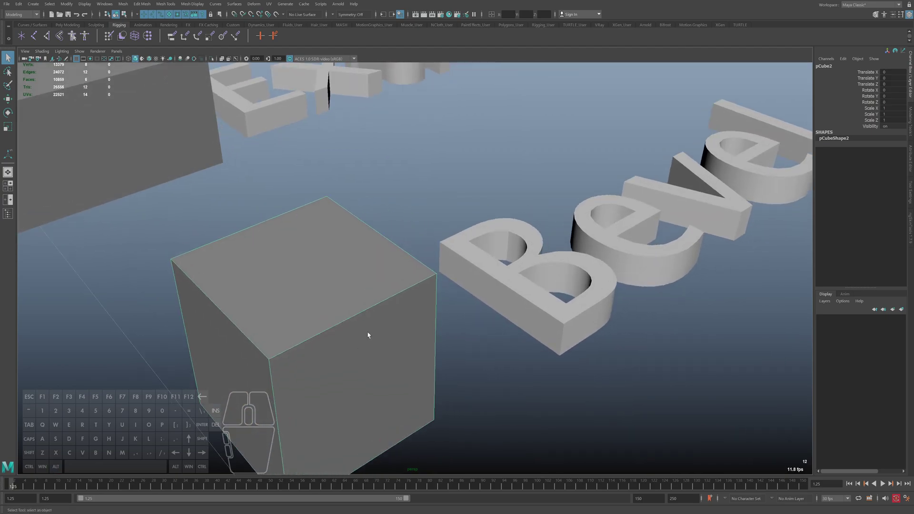
# Bevel the upper front edge of the cube, adjust the bevel slightly and return to object selection
pyautogui.rightClick(377, 308)
pyautogui.moveTo(380, 289); pyautogui.dragTo(380, 288, button='right')
pyautogui.click(370, 311)
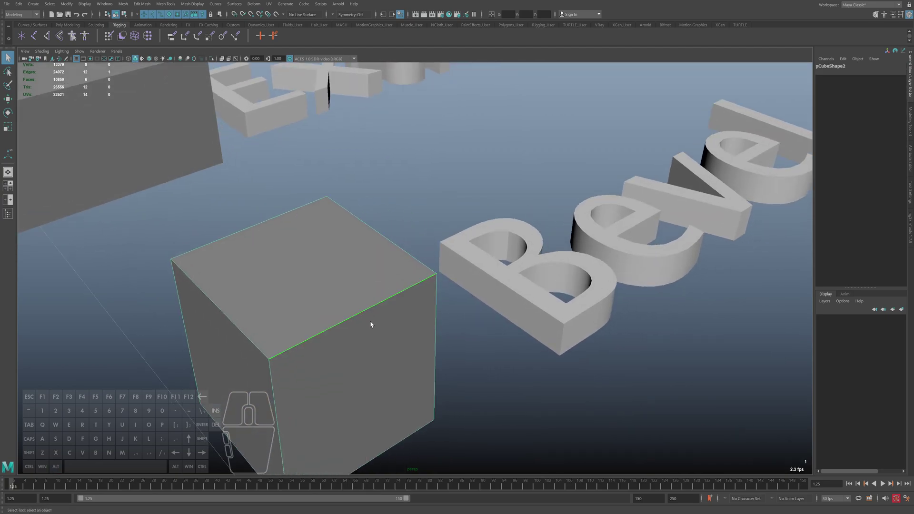
pyautogui.keyDown('alt'); pyautogui.moveTo(372, 322); pyautogui.dragTo(385, 341, button='right'); pyautogui.keyUp('alt')
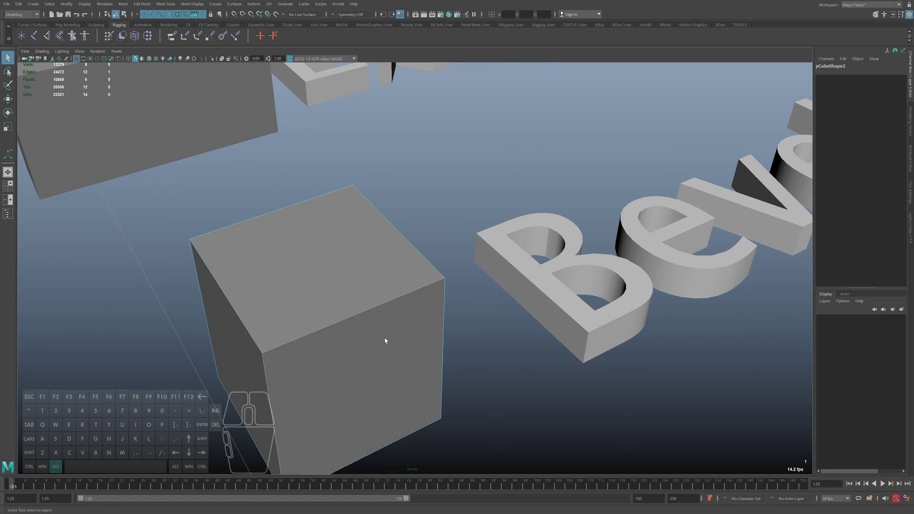
pyautogui.keyDown('shift'); pyautogui.rightClick(399, 273); pyautogui.keyUp('shift')
pyautogui.keyDown('shift'); pyautogui.moveTo(398, 272); pyautogui.dragTo(444, 273, button='right'); pyautogui.keyUp('shift')
pyautogui.moveTo(620, 277); pyautogui.dragTo(618, 278)
pyautogui.keyDown('alt'); pyautogui.moveTo(374, 353); pyautogui.dragTo(355, 349, button='right'); pyautogui.keyUp('alt')
pyautogui.press('q')
pyautogui.press('F8')
# Select the cube beside the Merge label and frame it
pyautogui.keyDown('alt'); pyautogui.moveTo(362, 350); pyautogui.dragTo(432, 388); pyautogui.keyUp('alt')
pyautogui.keyDown('alt'); pyautogui.moveTo(429, 390); pyautogui.dragTo(391, 344, button='middle'); pyautogui.keyUp('alt')
pyautogui.keyDown('alt'); pyautogui.moveTo(411, 356); pyautogui.dragTo(362, 304); pyautogui.keyUp('alt')
pyautogui.click(411, 363)
pyautogui.press('f')
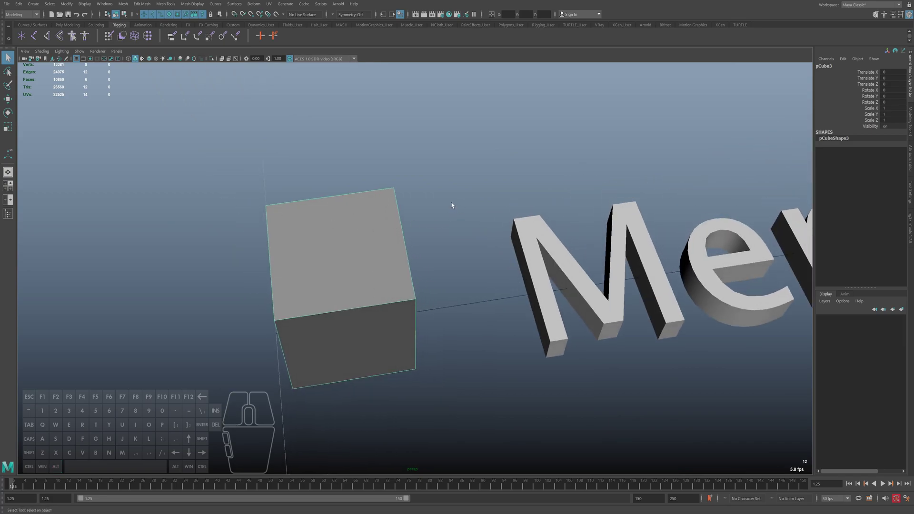
# Try merging two adjacent top vertices of the cube into one, and undo the merge
pyautogui.keyDown('alt'); pyautogui.moveTo(354, 216); pyautogui.dragTo(473, 236); pyautogui.keyUp('alt')
pyautogui.rightClick(474, 237)
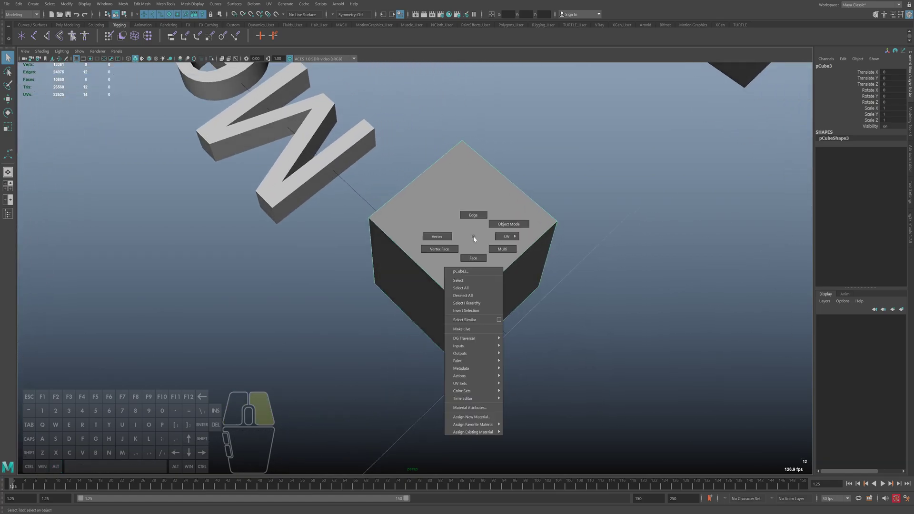
pyautogui.moveTo(469, 238); pyautogui.dragTo(379, 261, button='right')
pyautogui.keyDown('alt'); pyautogui.moveTo(379, 262); pyautogui.dragTo(401, 224); pyautogui.keyUp('alt')
pyautogui.click(364, 225)
pyautogui.keyDown('shift'); pyautogui.click(472, 296); pyautogui.keyUp('shift')
pyautogui.keyDown('alt'); pyautogui.moveTo(473, 298); pyautogui.dragTo(447, 268); pyautogui.keyUp('alt')
pyautogui.keyDown('shift'); pyautogui.moveTo(429, 247); pyautogui.dragTo(268, 295, button='right'); pyautogui.keyUp('shift')
pyautogui.keyDown('alt'); pyautogui.moveTo(268, 295); pyautogui.dragTo(437, 292); pyautogui.keyUp('alt')
pyautogui.hotkey('ctrl', 'z')
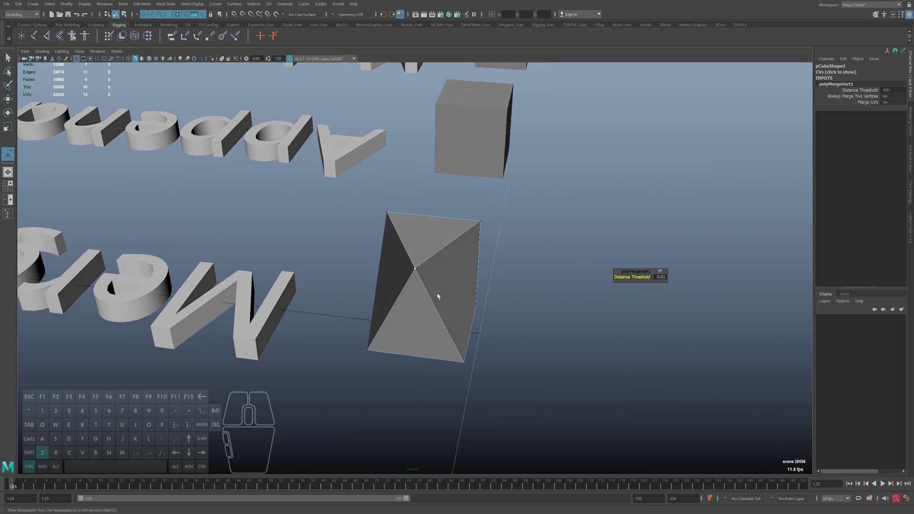
# Examine the Merge Vertices options by trying the threshold slider, and close them without merging
pyautogui.keyDown('shift'); pyautogui.moveTo(439, 270); pyautogui.dragTo(494, 230, button='right'); pyautogui.keyUp('shift')
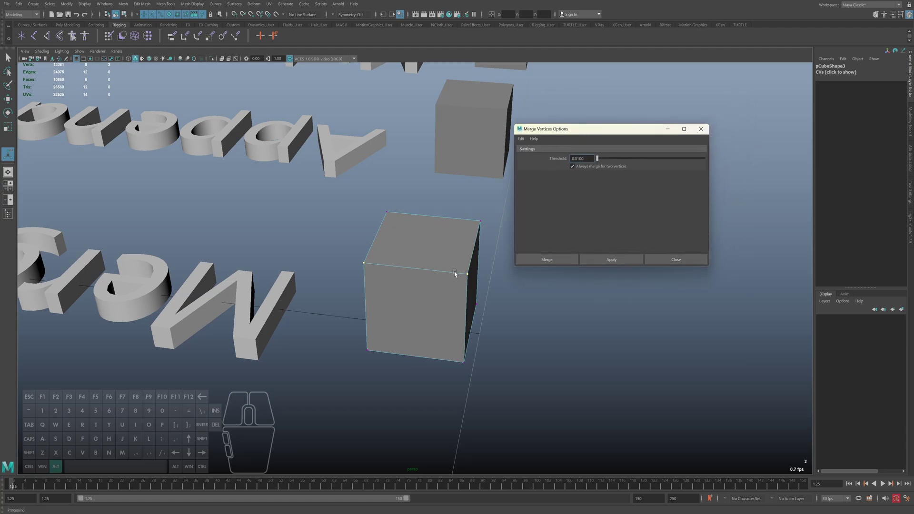
pyautogui.keyDown('alt'); pyautogui.moveTo(454, 273); pyautogui.dragTo(446, 275); pyautogui.keyUp('alt')
pyautogui.moveTo(599, 161); pyautogui.dragTo(608, 162)
pyautogui.click(701, 133)
# Select the cube beside the Append to Polygon label and frame it
pyautogui.keyDown('alt'); pyautogui.moveTo(602, 257); pyautogui.dragTo(391, 281, button='right'); pyautogui.keyUp('alt')
pyautogui.keyDown('alt'); pyautogui.moveTo(391, 281); pyautogui.dragTo(482, 351); pyautogui.keyUp('alt')
pyautogui.keyDown('alt'); pyautogui.moveTo(482, 351); pyautogui.dragTo(392, 259, button='right'); pyautogui.keyUp('alt')
pyautogui.keyDown('alt'); pyautogui.moveTo(529, 289); pyautogui.dragTo(467, 324); pyautogui.keyUp('alt')
pyautogui.keyDown('alt'); pyautogui.moveTo(467, 324); pyautogui.dragTo(405, 265, button='middle'); pyautogui.keyUp('alt')
pyautogui.keyDown('alt'); pyautogui.moveTo(512, 316); pyautogui.dragTo(461, 321, button='right'); pyautogui.keyUp('alt')
pyautogui.keyDown('alt'); pyautogui.moveTo(461, 321); pyautogui.dragTo(419, 292, button='middle'); pyautogui.keyUp('alt')
pyautogui.keyDown('alt'); pyautogui.moveTo(552, 312); pyautogui.dragTo(451, 308, button='middle'); pyautogui.keyUp('alt')
pyautogui.keyDown('alt'); pyautogui.moveTo(282, 262); pyautogui.dragTo(555, 260, button='middle'); pyautogui.keyUp('alt')
pyautogui.keyDown('alt'); pyautogui.moveTo(462, 305); pyautogui.dragTo(511, 316, button='right'); pyautogui.keyUp('alt')
pyautogui.keyDown('alt'); pyautogui.moveTo(510, 315); pyautogui.dragTo(507, 272, button='middle'); pyautogui.keyUp('alt')
pyautogui.click(424, 259)
pyautogui.press('f')
pyautogui.keyDown('alt'); pyautogui.moveTo(436, 254); pyautogui.dragTo(366, 282, button='right'); pyautogui.keyUp('alt')
pyautogui.keyDown('alt'); pyautogui.moveTo(365, 282); pyautogui.dragTo(443, 261); pyautogui.keyUp('alt')
# Delete the front face of the cube and return to object selection
pyautogui.moveTo(443, 262); pyautogui.dragTo(443, 282, button='right')
pyautogui.click(446, 336)
pyautogui.moveTo(447, 336)
pyautogui.keyDown('alt'); pyautogui.mouseDown()
pyautogui.moveTo(516, 339)
pyautogui.moveTo(434, 328)
pyautogui.mouseUp(); pyautogui.keyUp('alt')
pyautogui.click(450, 336)
pyautogui.press('Delete')
pyautogui.press('F8')
# Fill the cube's open front with the Append to Polygon tool, bridging its top and bottom border edges
pyautogui.keyDown('shift'); pyautogui.moveTo(440, 289); pyautogui.dragTo(463, 294, button='right'); pyautogui.keyUp('shift')
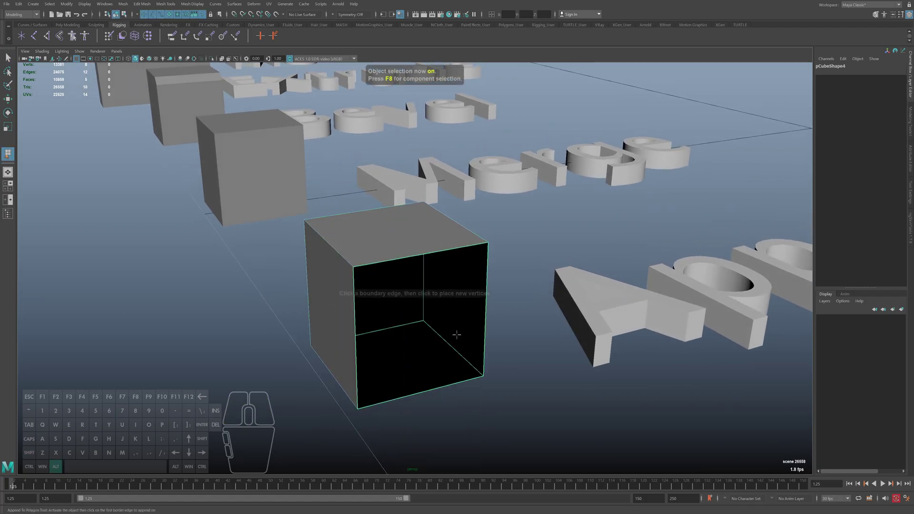
pyautogui.keyDown('alt'); pyautogui.moveTo(453, 333); pyautogui.dragTo(418, 265); pyautogui.keyUp('alt')
pyautogui.click(413, 250)
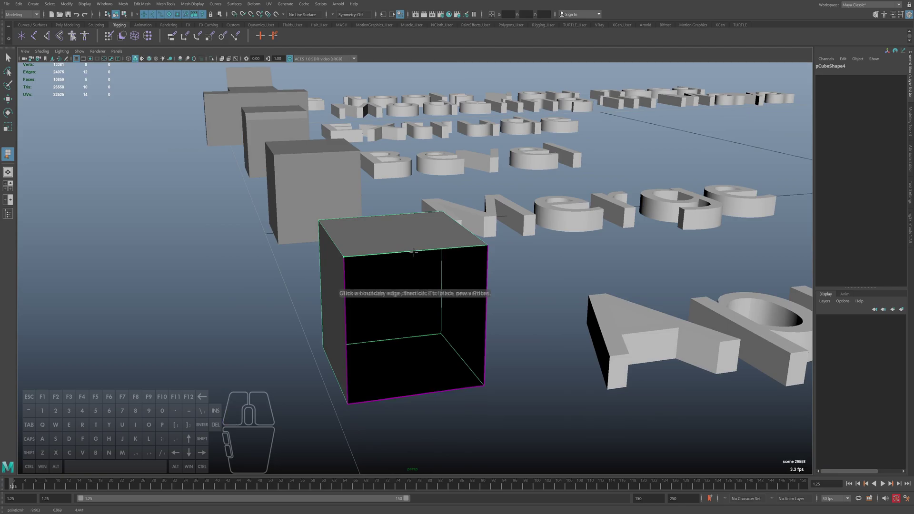
pyautogui.click(413, 395)
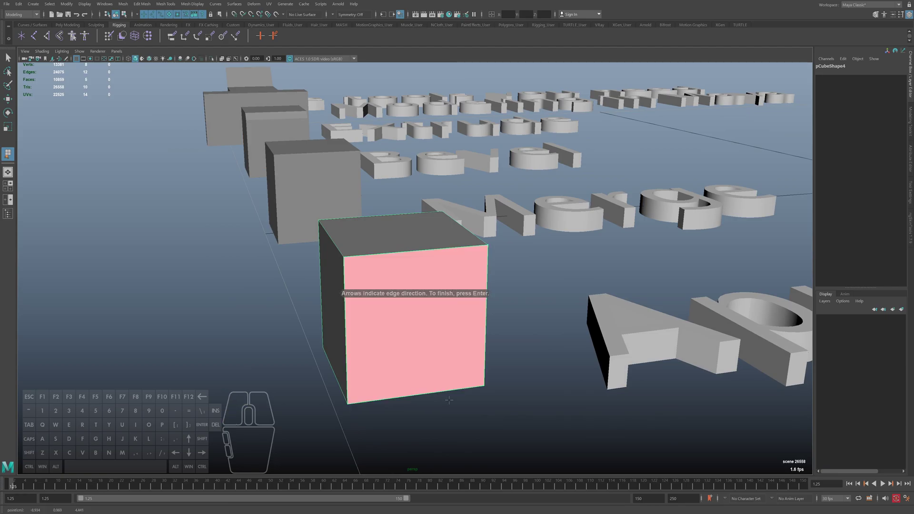
pyautogui.keyDown('alt'); pyautogui.moveTo(419, 395); pyautogui.dragTo(450, 353, button='right'); pyautogui.keyUp('alt')
pyautogui.keyDown('alt'); pyautogui.moveTo(459, 352); pyautogui.dragTo(458, 382); pyautogui.keyUp('alt')
pyautogui.press('q')
pyautogui.keyDown('alt'); pyautogui.moveTo(458, 383); pyautogui.dragTo(430, 381, button='right'); pyautogui.keyUp('alt')
pyautogui.keyDown('alt'); pyautogui.moveTo(431, 381); pyautogui.dragTo(408, 345, button='middle'); pyautogui.keyUp('alt')
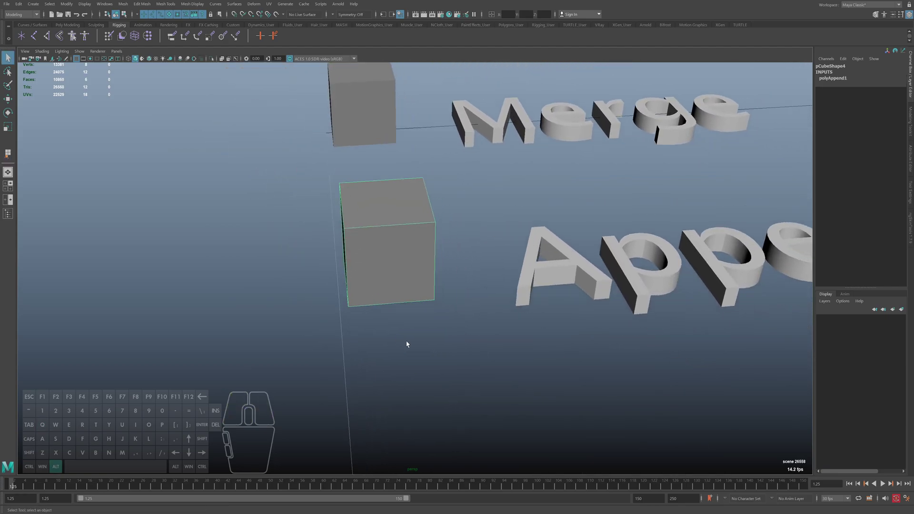
# Draw a hook-shaped polygon with nine vertices in front of the cube using the Create Polygon Tool
pyautogui.keyDown('alt'); pyautogui.moveTo(408, 345); pyautogui.dragTo(442, 373); pyautogui.keyUp('alt')
pyautogui.click(472, 345)
pyautogui.keyDown('shift'); pyautogui.rightClick(459, 331); pyautogui.keyUp('shift')
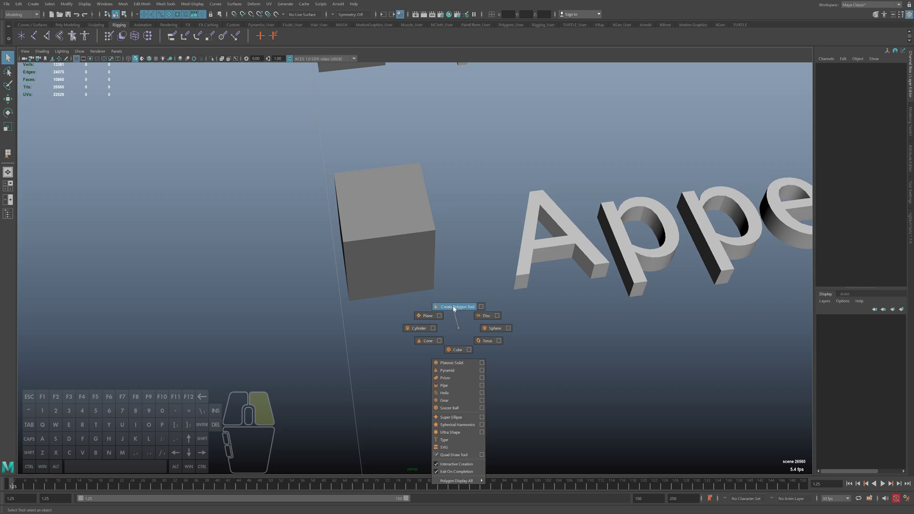
pyautogui.click(455, 308)
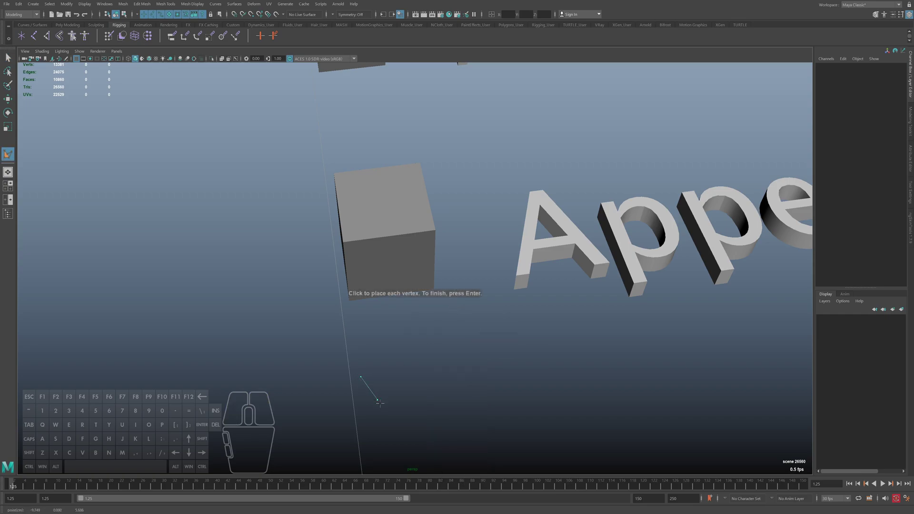
pyautogui.click(425, 393)
pyautogui.click(442, 369)
pyautogui.click(437, 347)
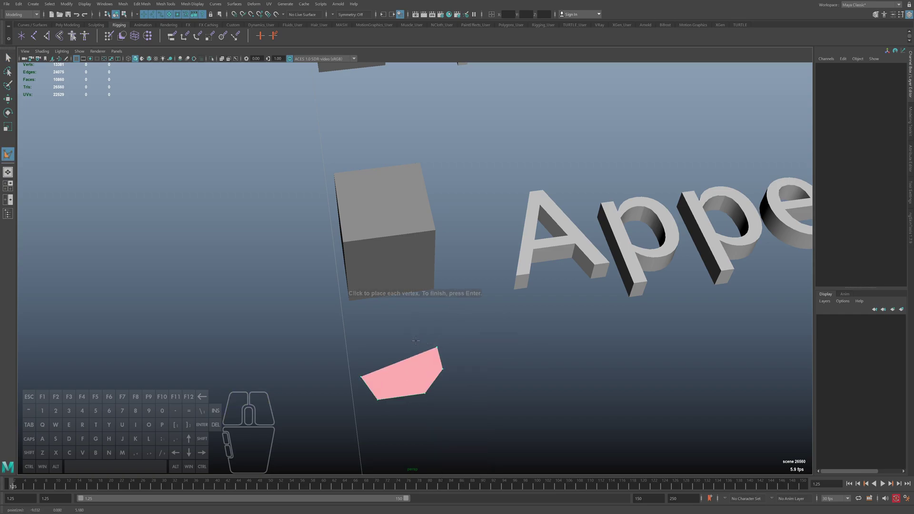
pyautogui.click(415, 372)
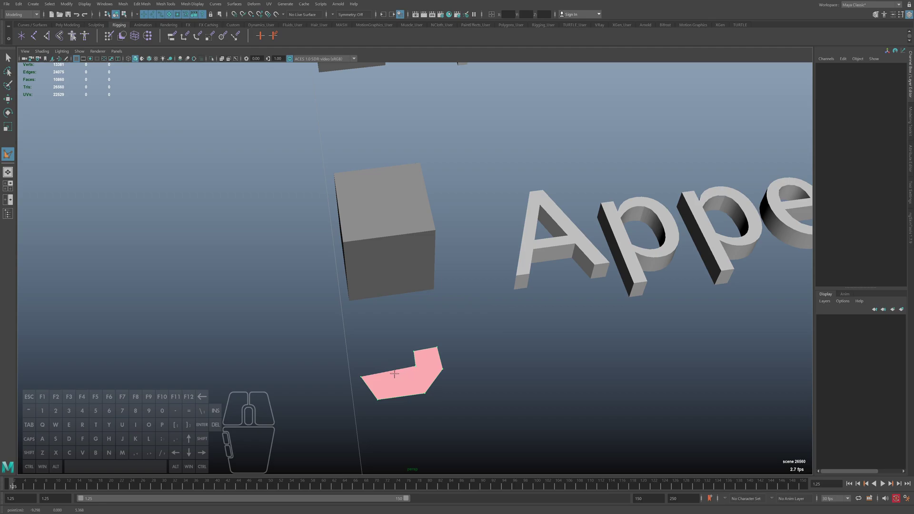
pyautogui.click(378, 364)
pyautogui.press('Return')
pyautogui.press('q')
# Select the cube beside the Multi-Cut label and frame it
pyautogui.keyDown('alt'); pyautogui.moveTo(381, 378); pyautogui.dragTo(334, 353, button='right'); pyautogui.keyUp('alt')
pyautogui.keyDown('alt'); pyautogui.moveTo(588, 429); pyautogui.dragTo(471, 372, button='middle'); pyautogui.keyUp('alt')
pyautogui.keyDown('alt'); pyautogui.moveTo(472, 372); pyautogui.dragTo(491, 416); pyautogui.keyUp('alt')
pyautogui.keyDown('alt'); pyautogui.moveTo(490, 416); pyautogui.dragTo(400, 356, button='right'); pyautogui.keyUp('alt')
pyautogui.keyDown('alt'); pyautogui.moveTo(400, 355); pyautogui.dragTo(476, 359); pyautogui.keyUp('alt')
pyautogui.keyDown('alt'); pyautogui.moveTo(476, 359); pyautogui.dragTo(357, 336, button='right'); pyautogui.keyUp('alt')
pyautogui.keyDown('alt'); pyautogui.moveTo(357, 337); pyautogui.dragTo(468, 266); pyautogui.keyUp('alt')
pyautogui.click(398, 348)
pyautogui.press('f')
# Multi-Cut the cube's top face diagonally, and add a second cut from the diagonal to an outer edge
pyautogui.keyDown('shift'); pyautogui.moveTo(468, 266); pyautogui.dragTo(424, 266, button='right'); pyautogui.keyUp('shift')
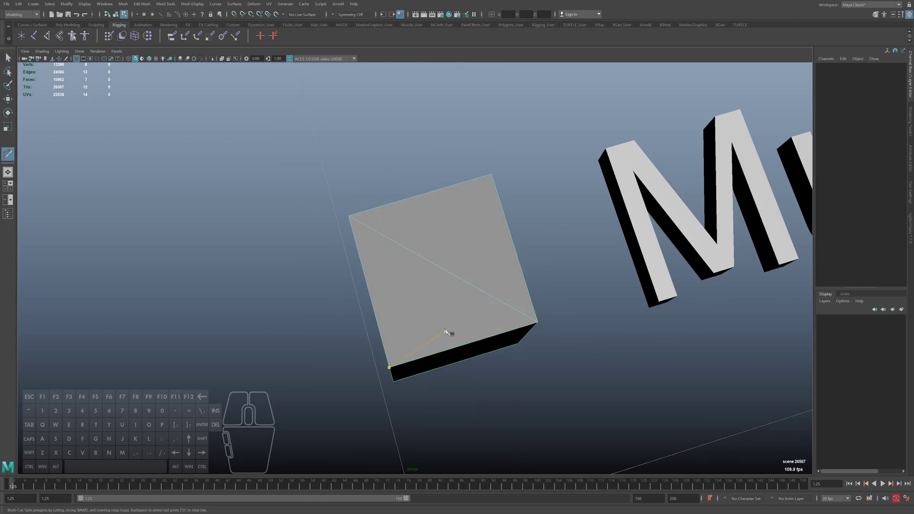
pyautogui.keyDown('alt'); pyautogui.moveTo(445, 332); pyautogui.dragTo(435, 320); pyautogui.keyUp('alt')
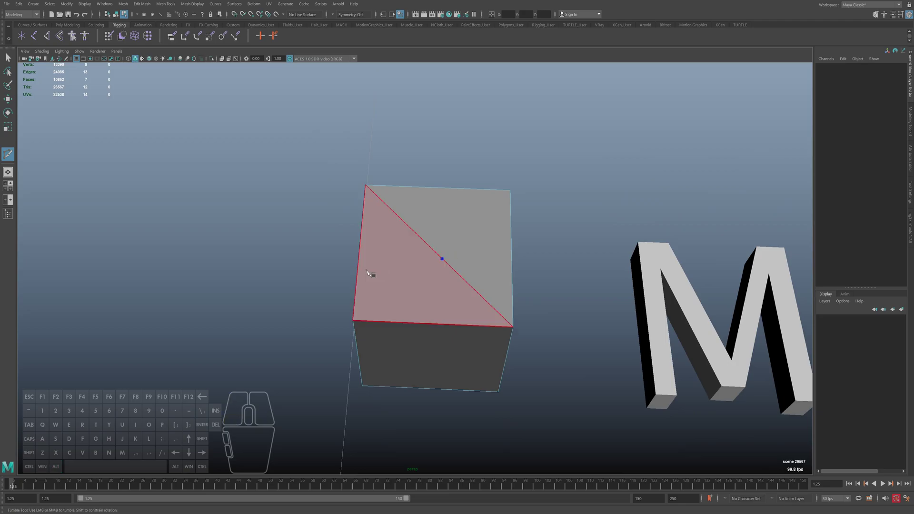
pyautogui.keyDown('alt'); pyautogui.moveTo(578, 358); pyautogui.dragTo(441, 337, button='right'); pyautogui.keyUp('alt')
pyautogui.moveTo(441, 337)
pyautogui.keyDown('alt'); pyautogui.mouseDown()
pyautogui.moveTo(423, 321)
pyautogui.moveTo(447, 316)
pyautogui.moveTo(455, 347)
pyautogui.mouseUp(); pyautogui.keyUp('alt')
pyautogui.keyDown('alt'); pyautogui.moveTo(212, 219); pyautogui.dragTo(365, 271, button='middle'); pyautogui.keyUp('alt')
pyautogui.keyDown('alt'); pyautogui.moveTo(364, 270); pyautogui.dragTo(338, 205, button='right'); pyautogui.keyUp('alt')
pyautogui.press('q')
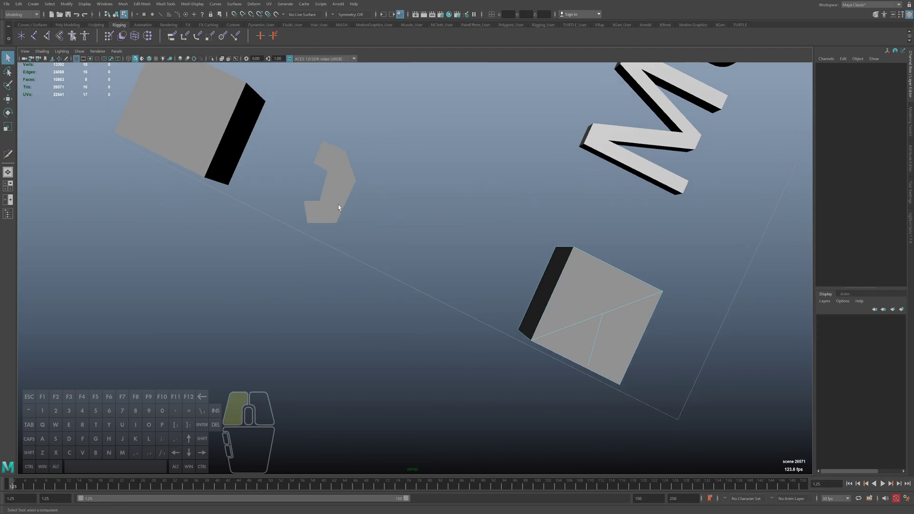
# Split the hook-shaped polygon into four faces with Multi-Cut by connecting its inner corners to outer vertices
pyautogui.click(338, 205)
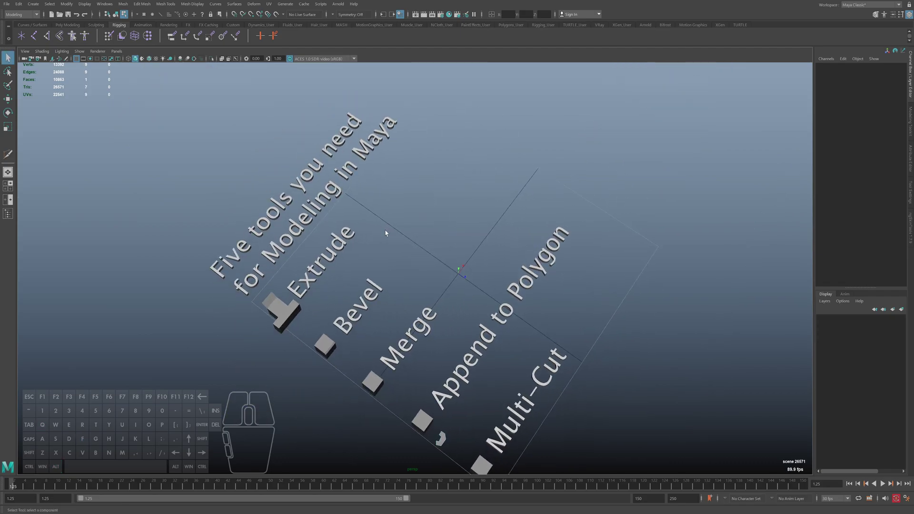
pyautogui.press('F8')
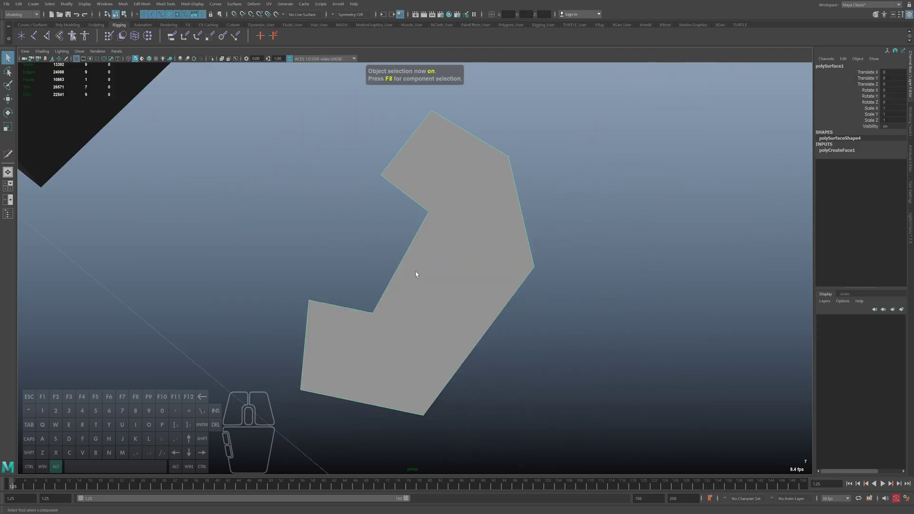
pyautogui.keyDown('alt'); pyautogui.moveTo(416, 271); pyautogui.dragTo(392, 271); pyautogui.keyUp('alt')
pyautogui.keyDown('shift'); pyautogui.rightClick(455, 261); pyautogui.keyUp('shift')
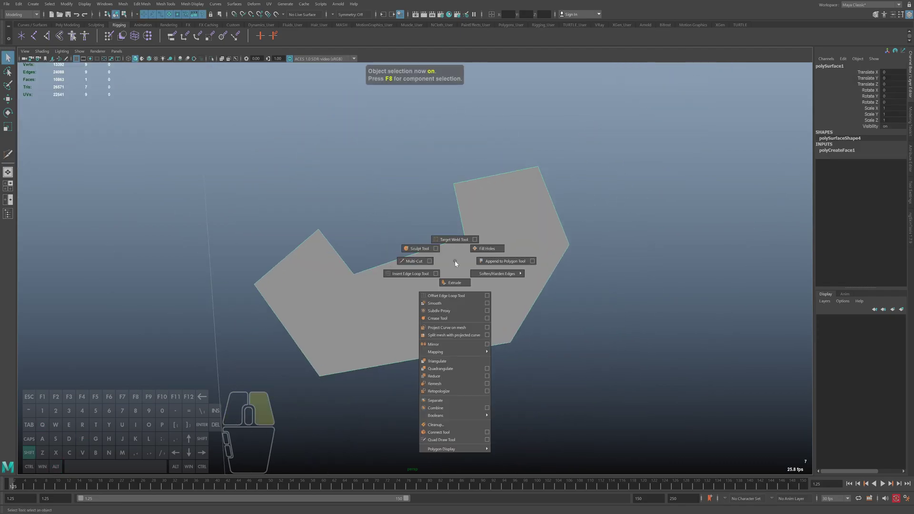
pyautogui.click(413, 262)
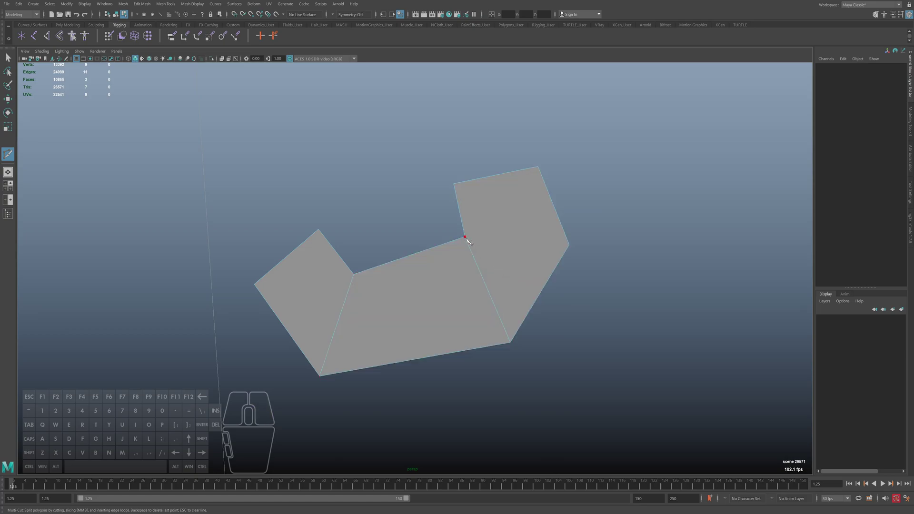
pyautogui.click(484, 242)
pyautogui.click(570, 246)
pyautogui.keyDown('alt'); pyautogui.moveTo(564, 274); pyautogui.dragTo(493, 293, button='right'); pyautogui.keyUp('alt')
pyautogui.press('q')
pyautogui.keyDown('alt'); pyautogui.moveTo(551, 314); pyautogui.dragTo(453, 293, button='right'); pyautogui.keyUp('alt')
pyautogui.keyDown('alt'); pyautogui.moveTo(451, 292); pyautogui.dragTo(434, 295); pyautogui.keyUp('alt')
pyautogui.press('F8')
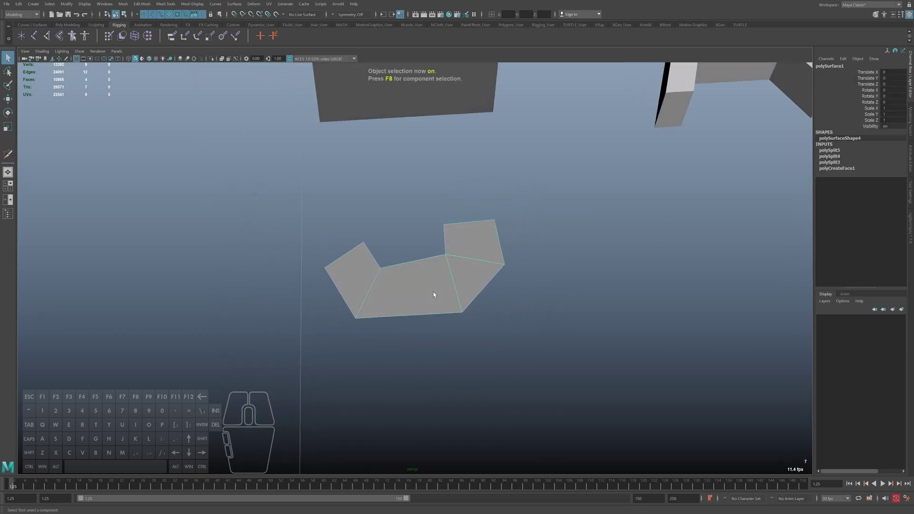
# Frame the whole scene and examine the finished examples of the five modeling tools
pyautogui.press('a')
pyautogui.keyDown('alt'); pyautogui.moveTo(461, 319); pyautogui.dragTo(450, 303, button='right'); pyautogui.keyUp('alt')
pyautogui.keyDown('alt'); pyautogui.moveTo(450, 303); pyautogui.dragTo(442, 319); pyautogui.keyUp('alt')
pyautogui.keyDown('alt'); pyautogui.moveTo(442, 319); pyautogui.dragTo(449, 298, button='middle'); pyautogui.keyUp('alt')
pyautogui.moveTo(449, 297)
pyautogui.keyDown('alt'); pyautogui.mouseDown()
pyautogui.moveTo(438, 304)
pyautogui.moveTo(446, 292)
pyautogui.mouseUp(); pyautogui.keyUp('alt')
pyautogui.keyDown('alt'); pyautogui.moveTo(446, 292); pyautogui.dragTo(444, 304, button='middle'); pyautogui.keyUp('alt')
pyautogui.keyDown('alt'); pyautogui.moveTo(444, 304); pyautogui.dragTo(445, 307); pyautogui.keyUp('alt')
pyautogui.keyDown('alt'); pyautogui.moveTo(446, 308); pyautogui.dragTo(441, 305, button='middle'); pyautogui.keyUp('alt')
pyautogui.keyDown('alt'); pyautogui.moveTo(441, 306); pyautogui.dragTo(454, 305, button='right'); pyautogui.keyUp('alt')
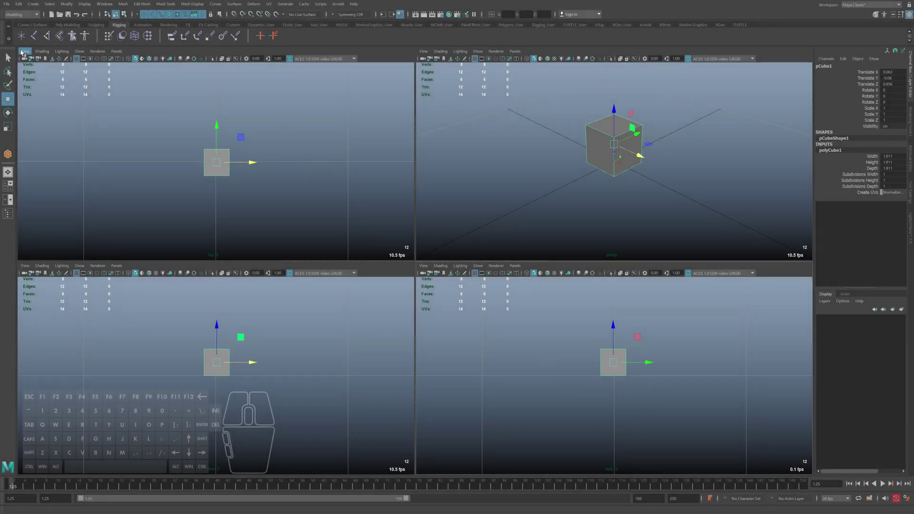
# Bring the headphones reference picture into the scene as an image plane
pyautogui.click(25, 51)
pyautogui.moveTo(61, 220)
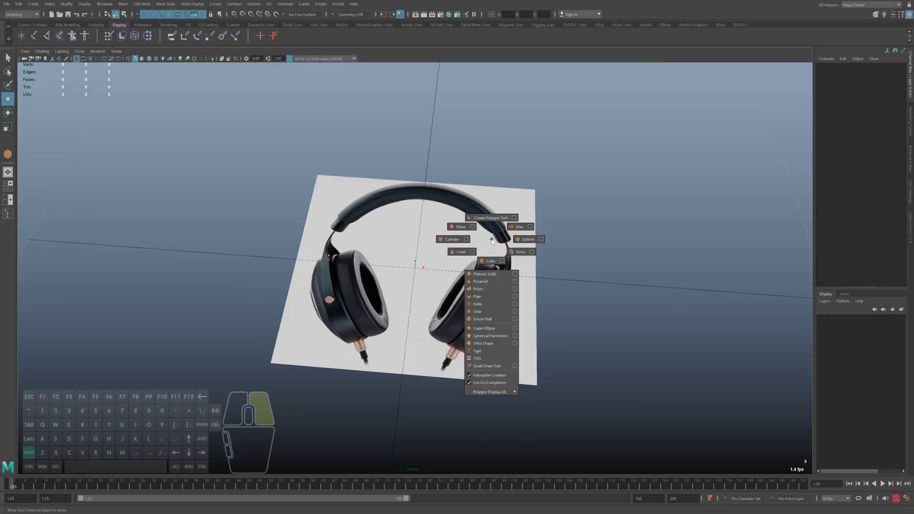
# Create a polygon cylinder over the right-hand ear cup of the reference image and rotate it 90 degrees about Y
pyautogui.keyDown('shift'); pyautogui.moveTo(469, 266); pyautogui.dragTo(469, 305, button='right'); pyautogui.keyUp('shift')
pyautogui.press('e')
pyautogui.keyDown('alt'); pyautogui.moveTo(552, 228); pyautogui.dragTo(590, 221); pyautogui.keyUp('alt')
# Extrude the cap faces on the cylinder's outer end and scale the extruded faces
pyautogui.press('q')
pyautogui.moveTo(465, 262)
pyautogui.mouseDown(button='right')
pyautogui.moveTo(467, 277)
pyautogui.moveTo(510, 286)
pyautogui.mouseUp(button='right')
pyautogui.press('4')
pyautogui.moveTo(437, 184); pyautogui.dragTo(470, 403)
pyautogui.press('5')
pyautogui.keyDown('alt'); pyautogui.moveTo(521, 333); pyautogui.dragTo(457, 320); pyautogui.keyUp('alt')
pyautogui.keyDown('shift'); pyautogui.moveTo(458, 320); pyautogui.dragTo(495, 329, button='right'); pyautogui.keyUp('shift')
pyautogui.keyDown('alt'); pyautogui.moveTo(495, 328); pyautogui.dragTo(522, 324); pyautogui.keyUp('alt')
pyautogui.press('r')
pyautogui.moveTo(450, 276); pyautogui.dragTo(469, 250)
# Extrude the outer cap faces a second time, scaling them down and moving them outward to taper the ear cup
pyautogui.press('e')
pyautogui.keyDown('shift'); pyautogui.moveTo(468, 250); pyautogui.dragTo(468, 264, button='right'); pyautogui.keyUp('shift')
pyautogui.press('r')
pyautogui.moveTo(462, 263); pyautogui.dragTo(460, 264)
pyautogui.press('w')
pyautogui.keyDown('alt'); pyautogui.moveTo(461, 264); pyautogui.dragTo(503, 242); pyautogui.keyUp('alt')
pyautogui.moveTo(509, 242); pyautogui.dragTo(514, 244)
pyautogui.keyDown('alt'); pyautogui.moveTo(485, 224); pyautogui.dragTo(492, 209); pyautogui.keyUp('alt')
pyautogui.keyDown('alt'); pyautogui.moveTo(490, 263); pyautogui.dragTo(434, 294); pyautogui.keyUp('alt')
# Extrude the cup's small end faces twice more, scaling them inward into concentric rings around the centre
pyautogui.keyDown('shift'); pyautogui.moveTo(434, 281); pyautogui.dragTo(435, 296, button='right'); pyautogui.keyUp('shift')
pyautogui.press('r')
pyautogui.click(437, 283)
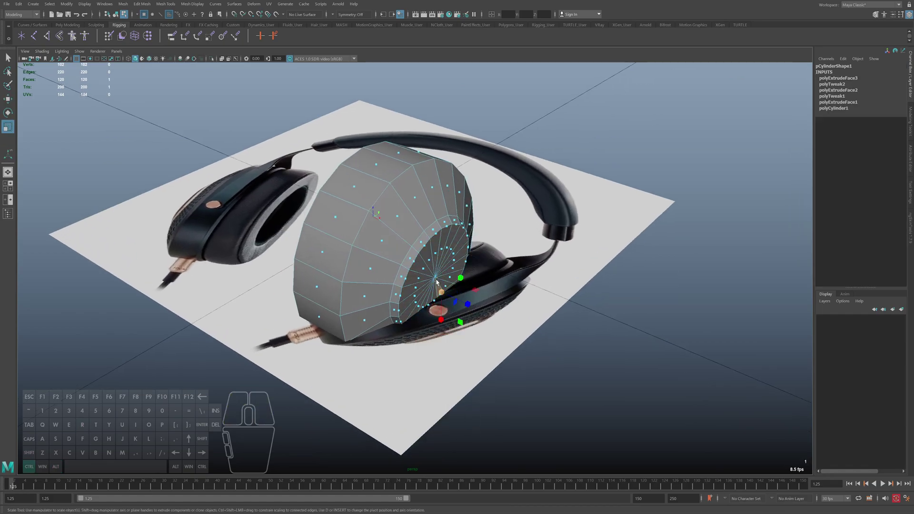
pyautogui.hotkey('ctrl', 'z')
pyautogui.keyDown('alt'); pyautogui.moveTo(436, 280); pyautogui.dragTo(444, 278, button='middle'); pyautogui.keyUp('alt')
pyautogui.moveTo(444, 278); pyautogui.dragTo(435, 278)
pyautogui.press('g')
pyautogui.hotkey('ctrl', 'e')
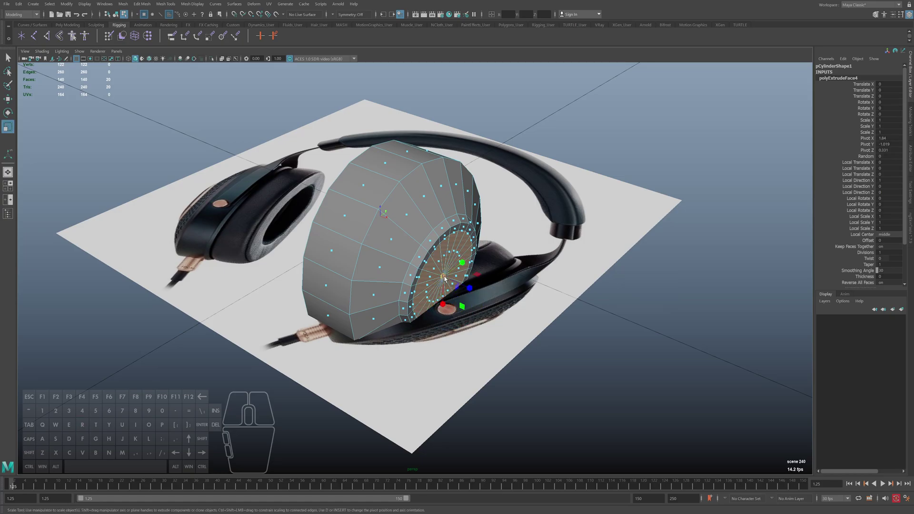
pyautogui.press('w')
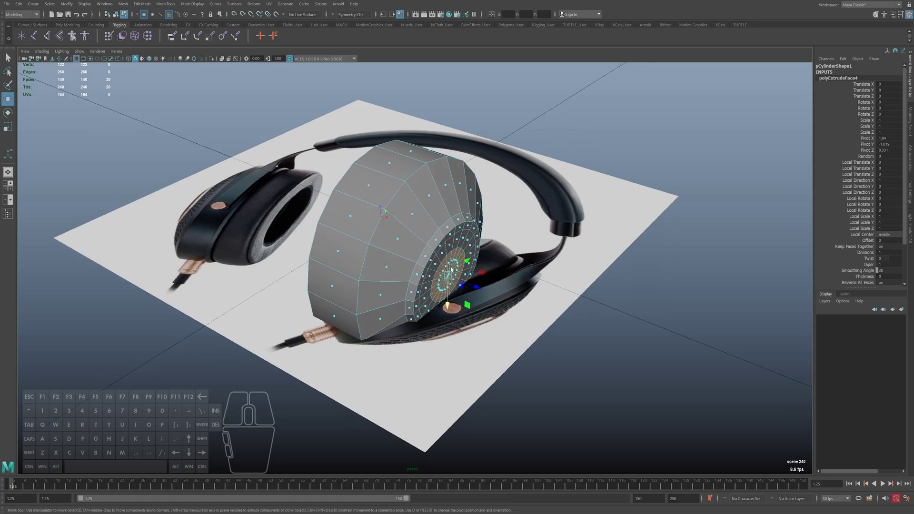
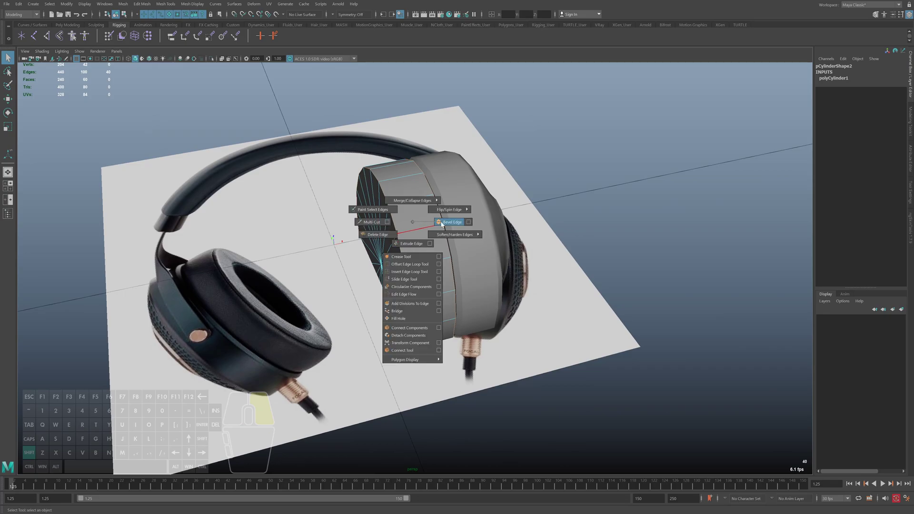
# Bevel the rim edges of the second cylinder that forms the ear cushion, and return to object selection
pyautogui.press('q')
pyautogui.press('F8')
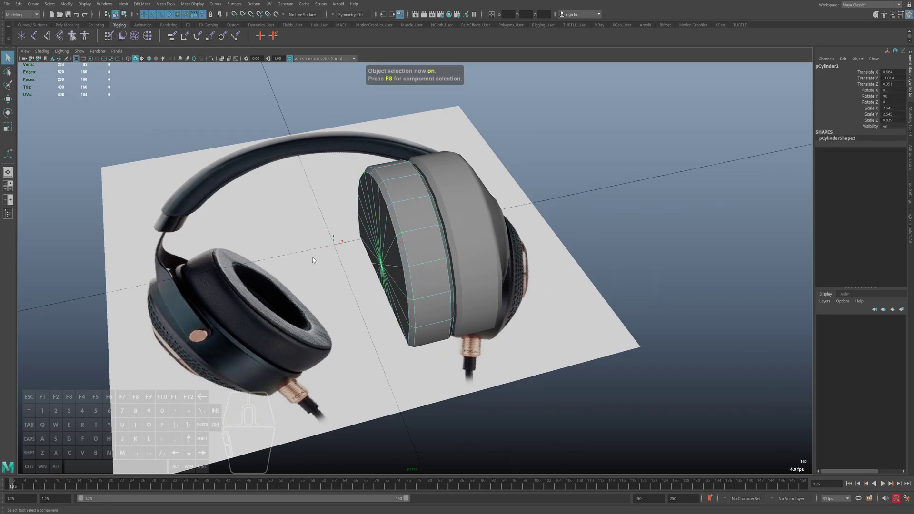
# Raise both ear-cup cylinders above the reference image and delete their construction history
pyautogui.keyDown('alt'); pyautogui.moveTo(312, 257); pyautogui.dragTo(308, 251); pyautogui.keyUp('alt')
pyautogui.press('w')
pyautogui.keyDown('shift'); pyautogui.click(440, 233); pyautogui.keyUp('shift')
pyautogui.moveTo(435, 285); pyautogui.dragTo(417, 252)
pyautogui.hotkey('alt', 'shift', 'd')
# Select only the circular cap faces on the cushion cylinder's open side, leaving out its side and back faces
pyautogui.keyDown('alt'); pyautogui.moveTo(367, 276); pyautogui.dragTo(410, 247); pyautogui.keyUp('alt')
pyautogui.click(404, 214)
pyautogui.press('F11')
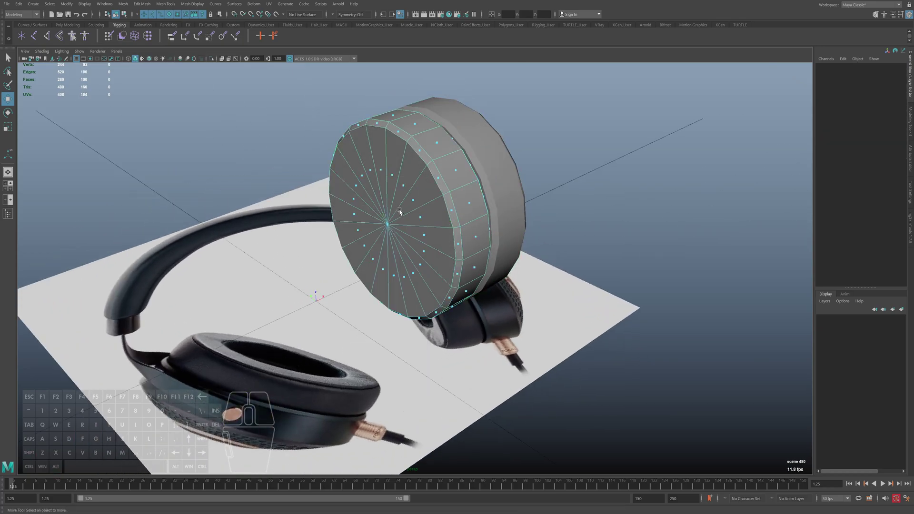
pyautogui.keyDown('alt'); pyautogui.moveTo(400, 213); pyautogui.dragTo(336, 226); pyautogui.keyUp('alt')
pyautogui.press('4')
pyautogui.moveTo(331, 115); pyautogui.dragTo(382, 334)
pyautogui.keyDown('alt'); pyautogui.moveTo(338, 299); pyautogui.dragTo(431, 262); pyautogui.keyUp('alt')
pyautogui.press('5')
pyautogui.keyDown('ctrl'); pyautogui.moveTo(442, 149); pyautogui.dragTo(443, 152); pyautogui.keyUp('ctrl')
pyautogui.keyDown('alt'); pyautogui.moveTo(429, 157); pyautogui.dragTo(436, 148); pyautogui.keyUp('alt')
pyautogui.keyDown('ctrl'); pyautogui.moveTo(187, 114); pyautogui.dragTo(316, 416); pyautogui.keyUp('ctrl')
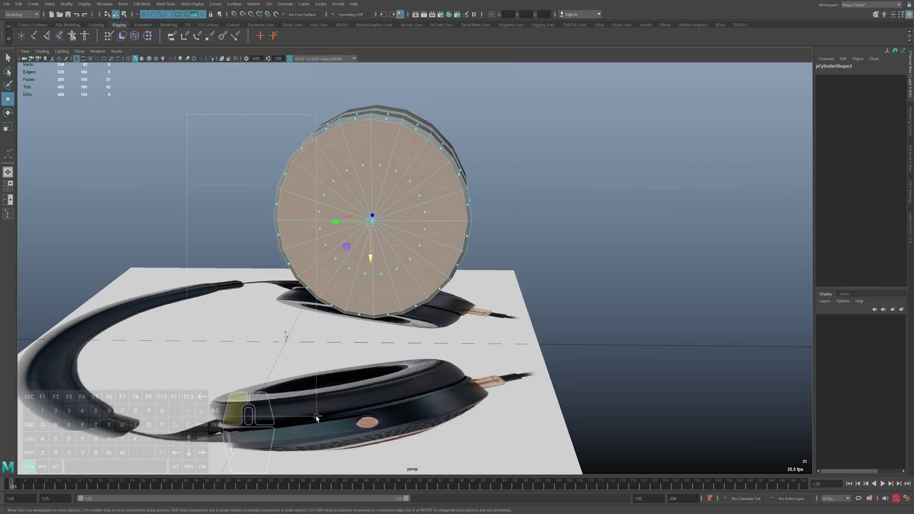
pyautogui.keyDown('ctrl'); pyautogui.moveTo(465, 362); pyautogui.dragTo(468, 363); pyautogui.keyUp('ctrl')
pyautogui.keyDown('alt'); pyautogui.moveTo(440, 328); pyautogui.dragTo(419, 267); pyautogui.keyUp('alt')
# Extrude the cushion's cap faces and scale them inward to leave a wide outer rim
pyautogui.hotkey('ctrl', 'e')
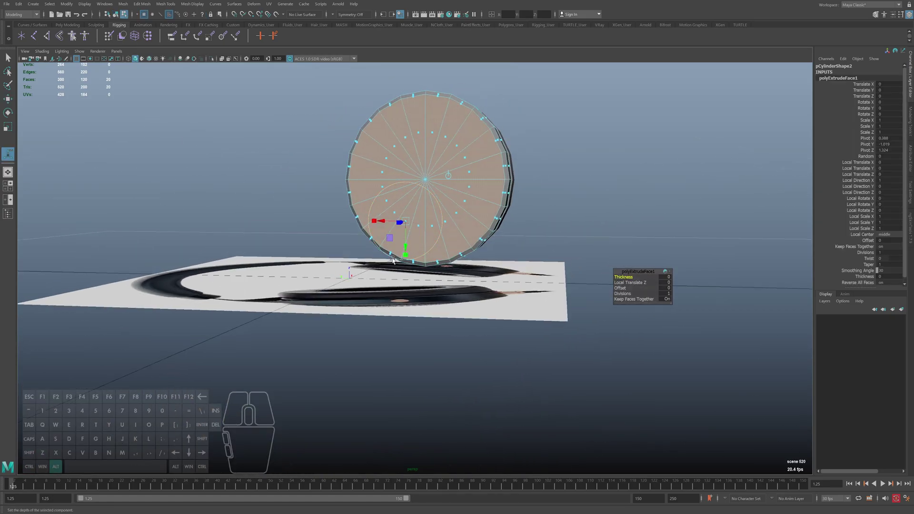
pyautogui.press('4')
pyautogui.moveTo(369, 253)
pyautogui.keyDown('alt'); pyautogui.mouseDown()
pyautogui.moveTo(453, 262)
pyautogui.moveTo(369, 256)
pyautogui.mouseUp(); pyautogui.keyUp('alt')
pyautogui.press('5')
pyautogui.press('r')
pyautogui.moveTo(425, 187); pyautogui.dragTo(451, 175)
pyautogui.press('4')
pyautogui.press('5')
# Extrude the inner cap faces into the cushion to hollow out the ear opening, and scale the recessed faces
pyautogui.hotkey('ctrl', 'e')
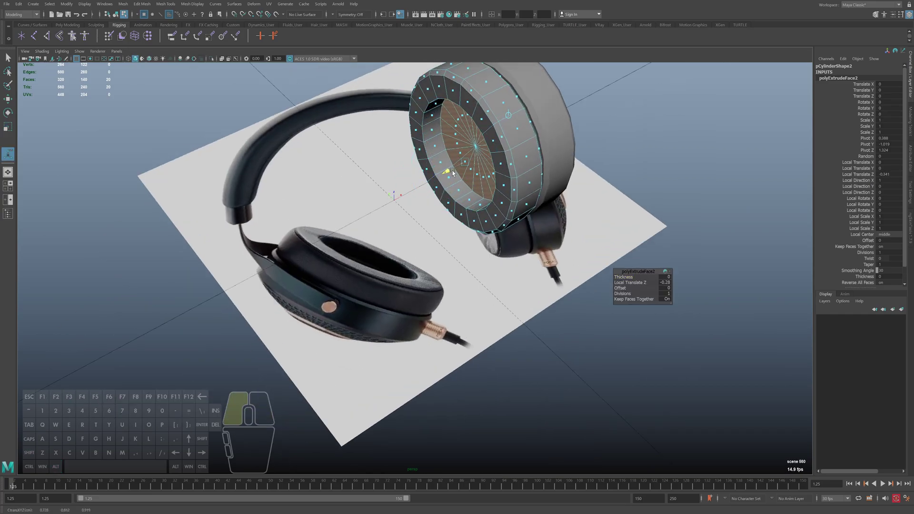
pyautogui.press('r')
pyautogui.moveTo(474, 149); pyautogui.dragTo(471, 149)
# Extrude the recessed faces twice more, scaling them down to form concentric rings inside the ear opening
pyautogui.keyDown('shift'); pyautogui.moveTo(471, 149); pyautogui.dragTo(471, 169, button='right'); pyautogui.keyUp('shift')
pyautogui.press('r')
pyautogui.moveTo(474, 149); pyautogui.dragTo(482, 177)
pyautogui.press('r')
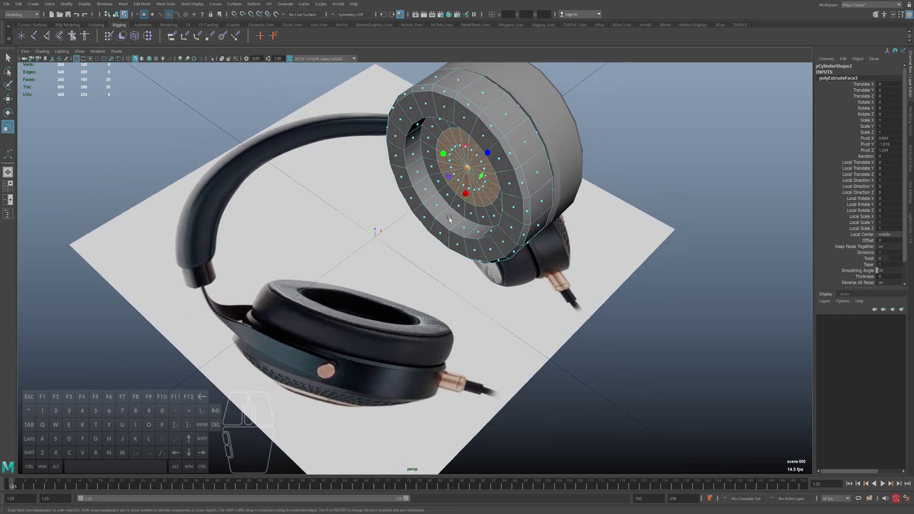
pyautogui.keyDown('shift'); pyautogui.moveTo(481, 178); pyautogui.dragTo(481, 194, button='right'); pyautogui.keyUp('shift')
pyautogui.press('r')
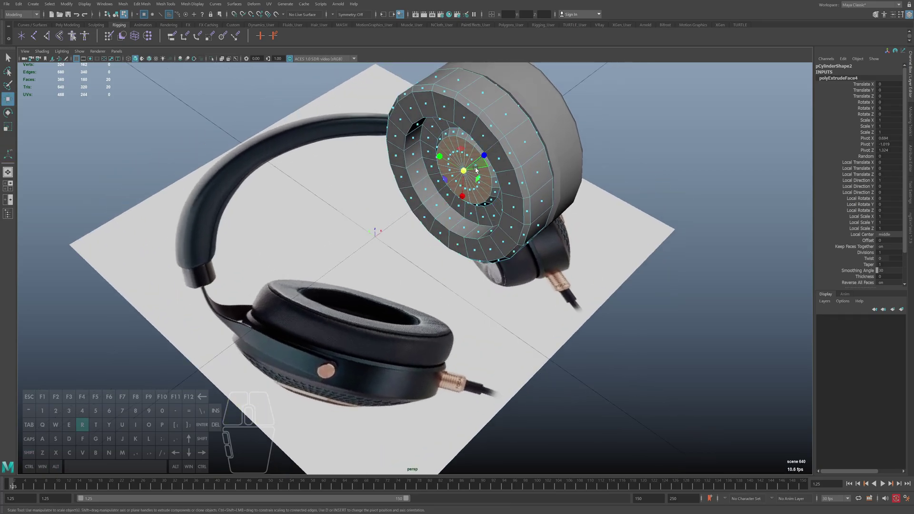
# Pull the centre vertex of the recess outward and scale the surrounding edge loop to shape a shallow dome
pyautogui.moveTo(471, 182); pyautogui.dragTo(451, 182, button='right')
pyautogui.click(464, 170)
pyautogui.press('w')
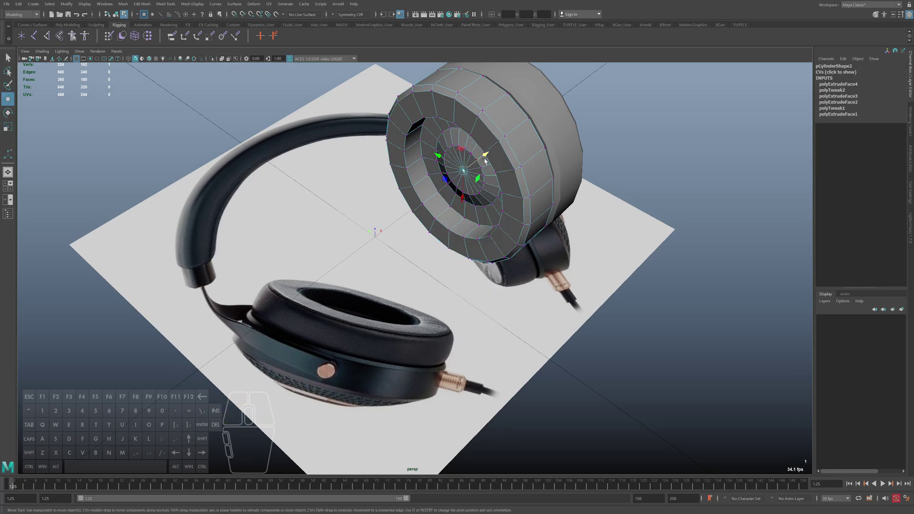
pyautogui.moveTo(482, 157); pyautogui.dragTo(478, 160)
pyautogui.keyDown('alt'); pyautogui.moveTo(478, 160); pyautogui.dragTo(520, 134); pyautogui.keyUp('alt')
pyautogui.press('q')
pyautogui.moveTo(461, 143); pyautogui.dragTo(459, 128, button='right')
pyautogui.click(459, 127)
pyautogui.moveTo(472, 171); pyautogui.dragTo(475, 170)
pyautogui.keyDown('alt'); pyautogui.moveTo(475, 170); pyautogui.dragTo(450, 188); pyautogui.keyUp('alt')
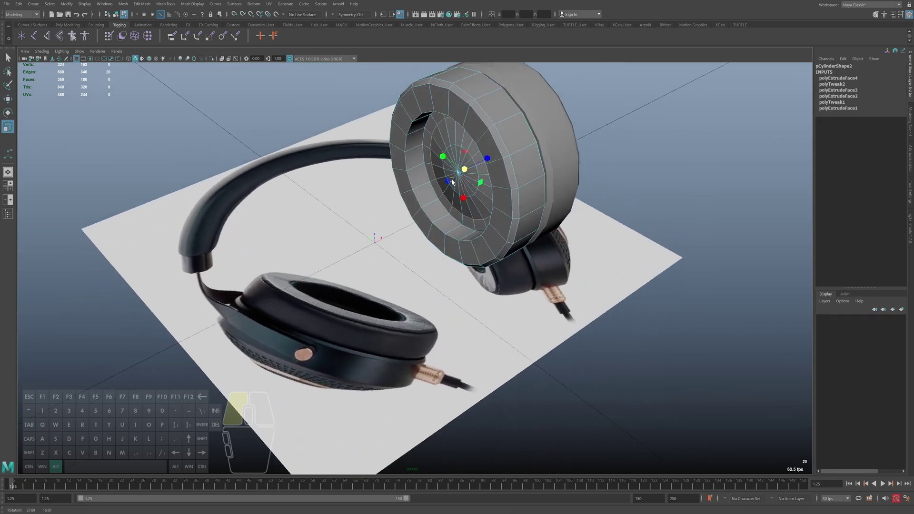
# Return the cushion to object selection and delete its construction history
pyautogui.press('q')
pyautogui.moveTo(443, 191); pyautogui.dragTo(455, 181, button='right')
pyautogui.hotkey('alt', 'shift', 'd')
pyautogui.moveTo(452, 182)
pyautogui.keyDown('alt'); pyautogui.mouseDown()
pyautogui.moveTo(429, 183)
pyautogui.moveTo(443, 174)
pyautogui.mouseUp(); pyautogui.keyUp('alt')
# Bevel the edge loops of the cushion's ear opening, adjust the bevel fraction, and delete the cushion's history
pyautogui.moveTo(391, 163); pyautogui.dragTo(391, 147, button='right')
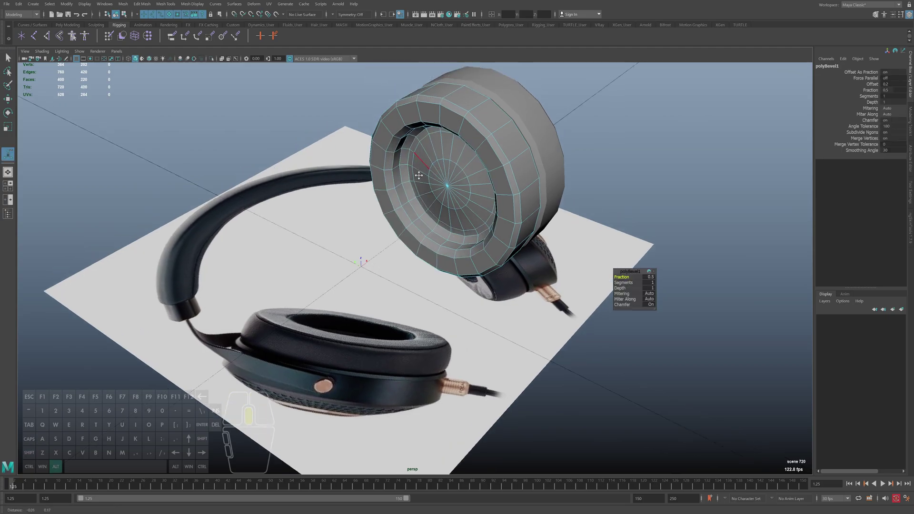
pyautogui.click(622, 277)
pyautogui.keyDown('alt'); pyautogui.moveTo(441, 239); pyautogui.dragTo(425, 244); pyautogui.keyUp('alt')
pyautogui.press('q')
pyautogui.moveTo(423, 247); pyautogui.dragTo(312, 231, button='right')
pyautogui.hotkey('alt', 'shift', 'd')
# Adjust the scale of the ear-cup cylinders and freeze their transformations
pyautogui.keyDown('alt'); pyautogui.moveTo(312, 231); pyautogui.dragTo(341, 235); pyautogui.keyUp('alt')
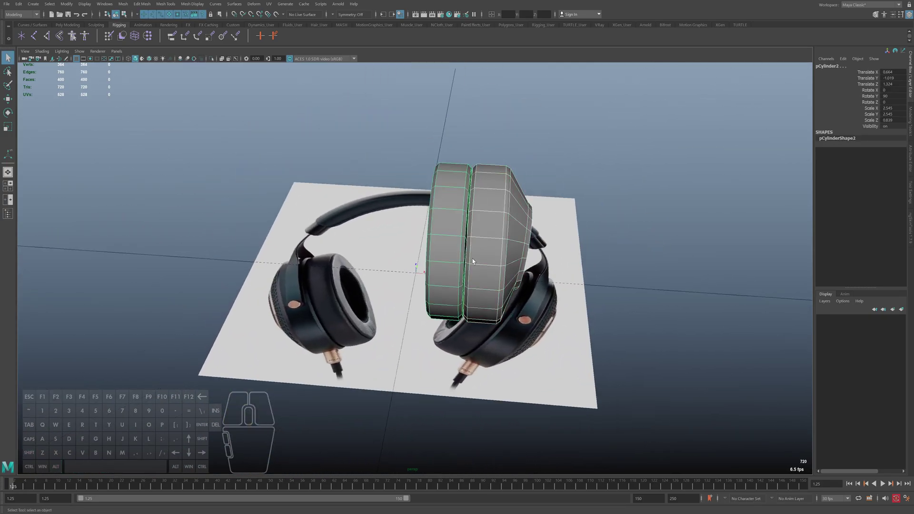
pyautogui.press('r')
pyautogui.moveTo(479, 249); pyautogui.dragTo(481, 245)
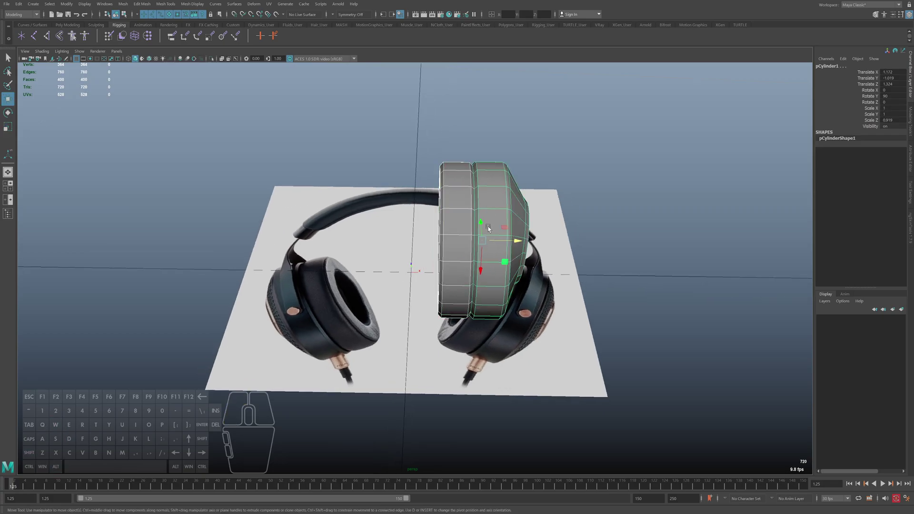
pyautogui.click(67, 3)
pyautogui.press('Escape')
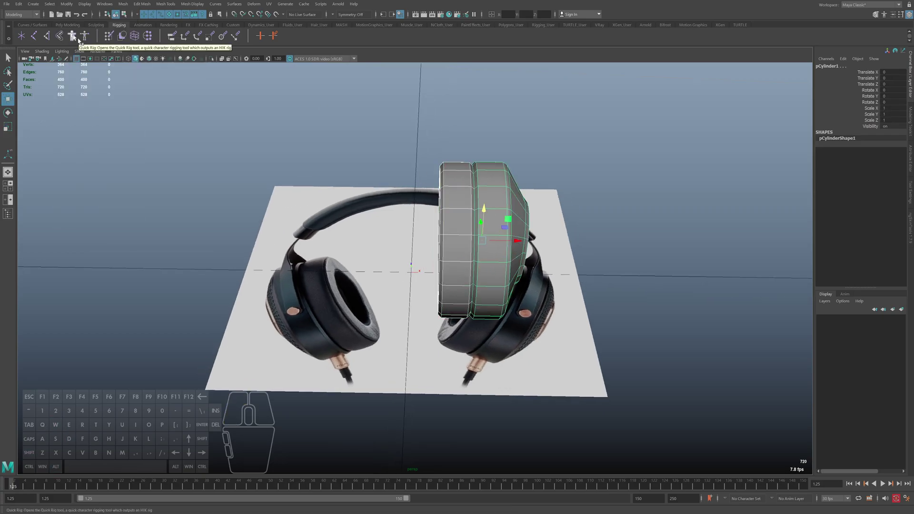
pyautogui.keyDown('alt'); pyautogui.moveTo(343, 229); pyautogui.dragTo(300, 365); pyautogui.keyUp('alt')
pyautogui.press('q')
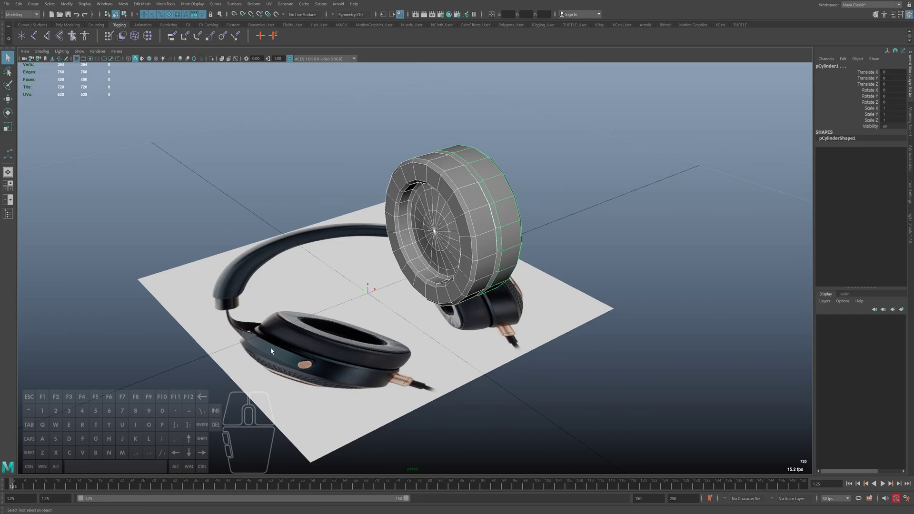
# Create a polygon torus beside the ear cup, raise it above the reference image and frame it
pyautogui.keyDown('alt'); pyautogui.moveTo(322, 322); pyautogui.dragTo(393, 219); pyautogui.keyUp('alt')
pyautogui.keyDown('shift'); pyautogui.rightClick(393, 220); pyautogui.keyUp('shift')
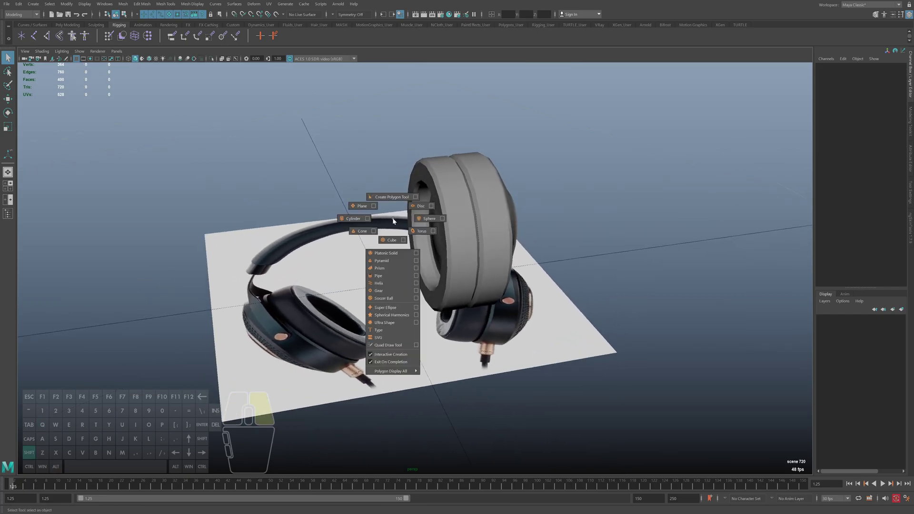
pyautogui.click(422, 231)
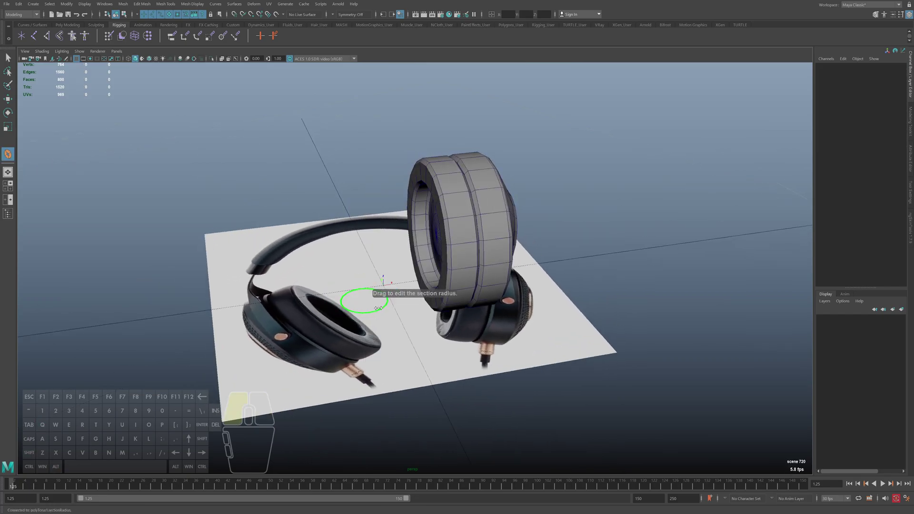
pyautogui.moveTo(378, 309)
pyautogui.mouseDown()
pyautogui.moveTo(367, 309)
pyautogui.moveTo(377, 305)
pyautogui.mouseUp()
pyautogui.press('w')
pyautogui.moveTo(361, 268); pyautogui.dragTo(361, 244)
pyautogui.press('f')
pyautogui.keyDown('alt'); pyautogui.moveTo(361, 248); pyautogui.dragTo(232, 351, button='right'); pyautogui.keyUp('alt')
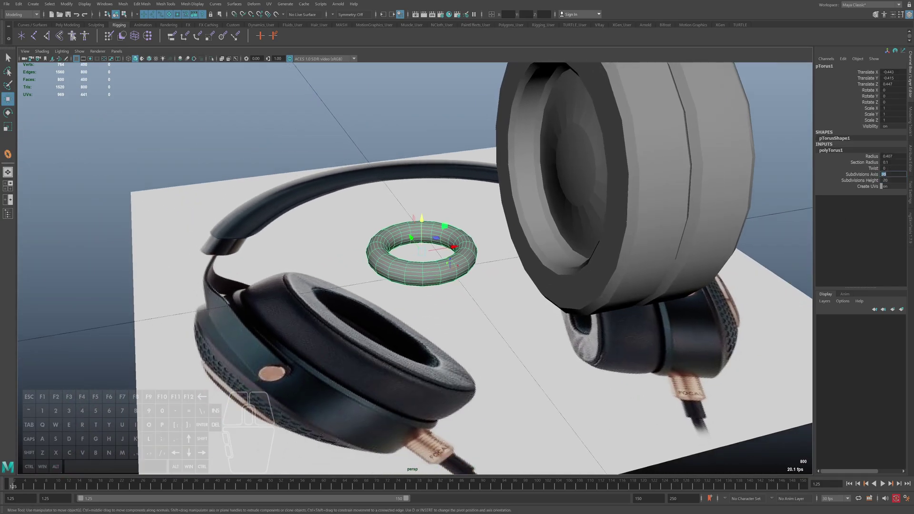
pyautogui.write('4')
pyautogui.press('Return')
pyautogui.keyDown('alt'); pyautogui.moveTo(422, 267); pyautogui.dragTo(434, 265, button='middle'); pyautogui.keyUp('alt')
pyautogui.hotkey('ctrl', 'z')
# Set the torus to 4 height subdivisions, a twist of 45 and a radius of about 0.907
pyautogui.click(891, 181)
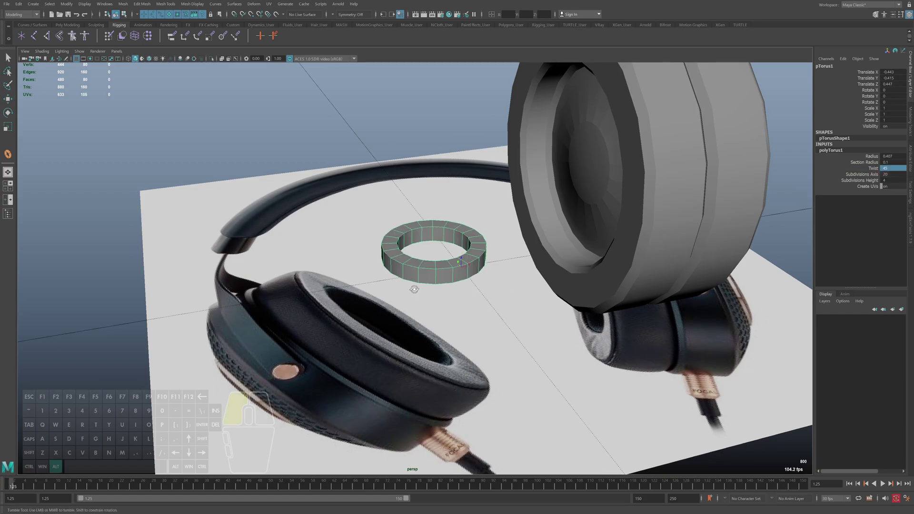
pyautogui.keyDown('alt'); pyautogui.moveTo(414, 290); pyautogui.dragTo(612, 265); pyautogui.keyUp('alt')
pyautogui.keyDown('ctrl'); pyautogui.moveTo(555, 268); pyautogui.dragTo(577, 254, button='middle'); pyautogui.keyUp('ctrl')
pyautogui.keyDown('ctrl'); pyautogui.moveTo(656, 248); pyautogui.dragTo(658, 248, button='middle'); pyautogui.keyUp('ctrl')
pyautogui.hotkey('ctrl', 'z')
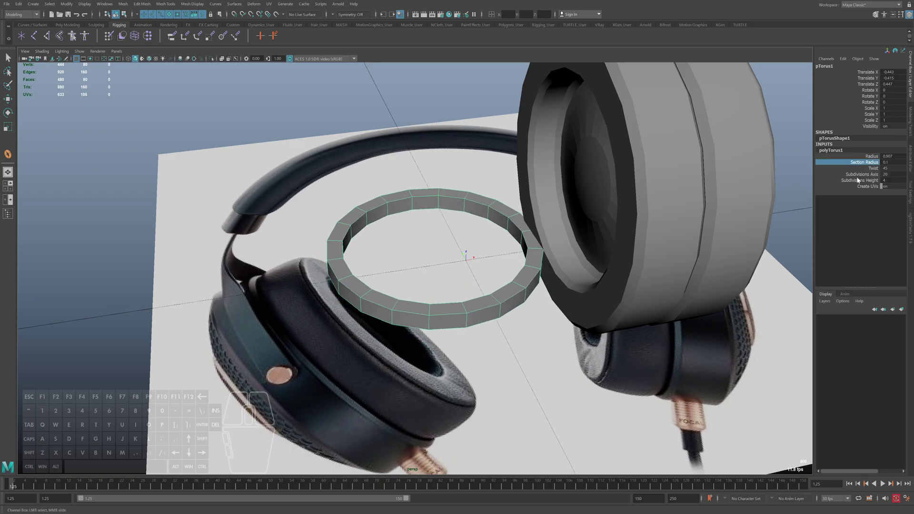
# Stand the torus upright by setting its Y rotation to 90
pyautogui.keyDown('alt'); pyautogui.moveTo(528, 238); pyautogui.dragTo(524, 263, button='middle'); pyautogui.keyUp('alt')
pyautogui.keyDown('alt'); pyautogui.moveTo(524, 263); pyautogui.dragTo(493, 263, button='right'); pyautogui.keyUp('alt')
pyautogui.press('e')
pyautogui.moveTo(422, 253); pyautogui.dragTo(447, 256)
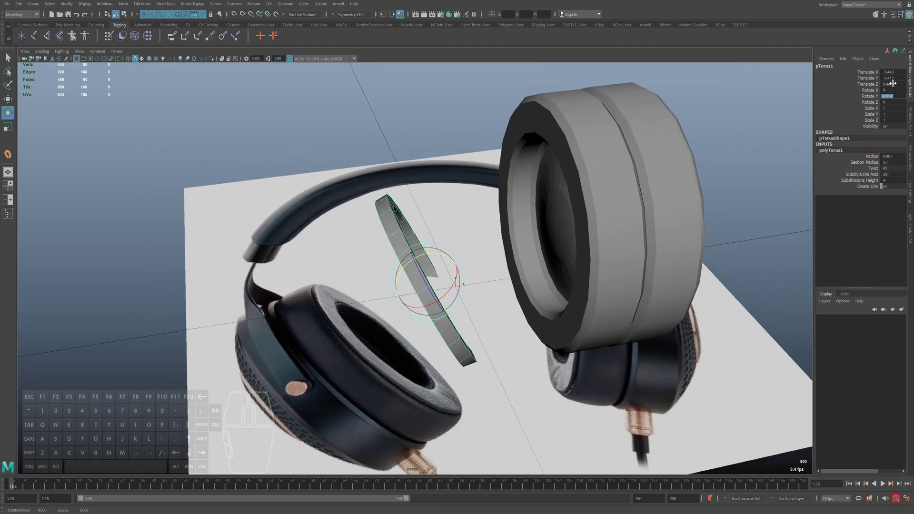
pyautogui.write('90')
pyautogui.press('Return')
# Snap the torus to the centre vertex of the ear cushion
pyautogui.keyDown('alt'); pyautogui.moveTo(594, 300); pyautogui.dragTo(628, 321); pyautogui.keyUp('alt')
pyautogui.press('w')
pyautogui.press('v')
pyautogui.moveTo(429, 281); pyautogui.dragTo(546, 213)
# Enlarge the torus to a radius of about 1.107, then scale and position it as a ring encircling the ear cup
pyautogui.keyDown('alt'); pyautogui.moveTo(762, 229); pyautogui.dragTo(735, 214); pyautogui.keyUp('alt')
pyautogui.press('r')
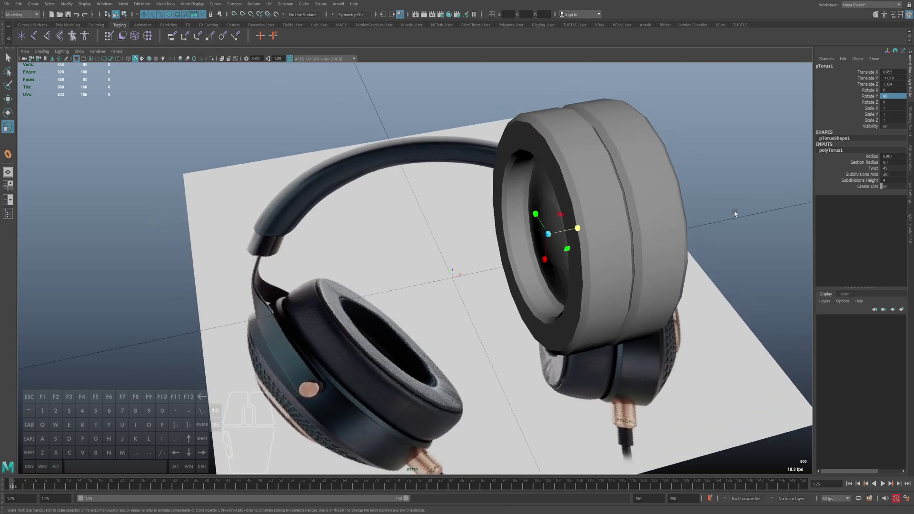
pyautogui.keyDown('ctrl'); pyautogui.moveTo(598, 254); pyautogui.dragTo(602, 253, button='middle'); pyautogui.keyUp('ctrl')
pyautogui.press('r')
pyautogui.moveTo(600, 253)
pyautogui.keyDown('alt'); pyautogui.mouseDown()
pyautogui.moveTo(564, 244)
pyautogui.moveTo(602, 245)
pyautogui.moveTo(566, 240)
pyautogui.moveTo(589, 241)
pyautogui.mouseUp(); pyautogui.keyUp('alt')
pyautogui.press('w')
pyautogui.keyDown('alt'); pyautogui.moveTo(505, 249); pyautogui.dragTo(527, 275); pyautogui.keyUp('alt')
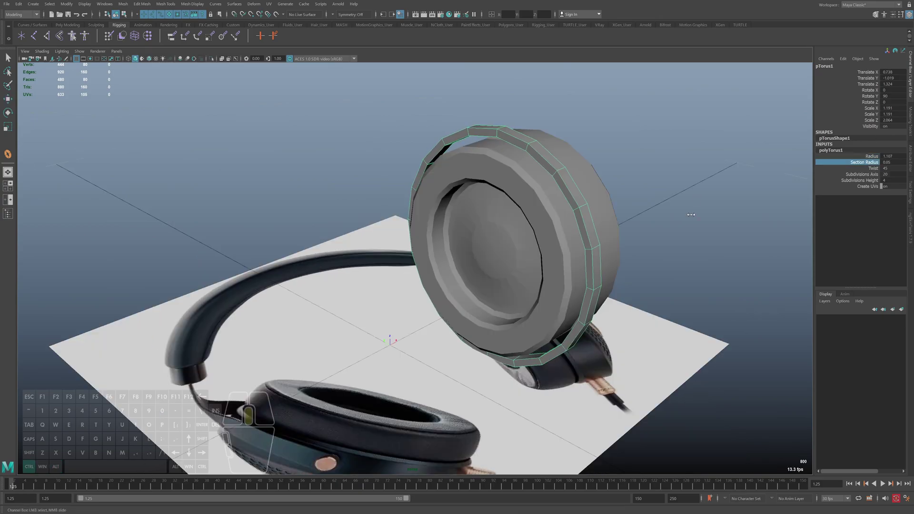
# Reduce the torus's section radius to thin the ring, and rescale it to fit closely around the ear cup
pyautogui.click(865, 162)
pyautogui.keyDown('ctrl'); pyautogui.moveTo(714, 215); pyautogui.dragTo(691, 215, button='middle'); pyautogui.keyUp('ctrl')
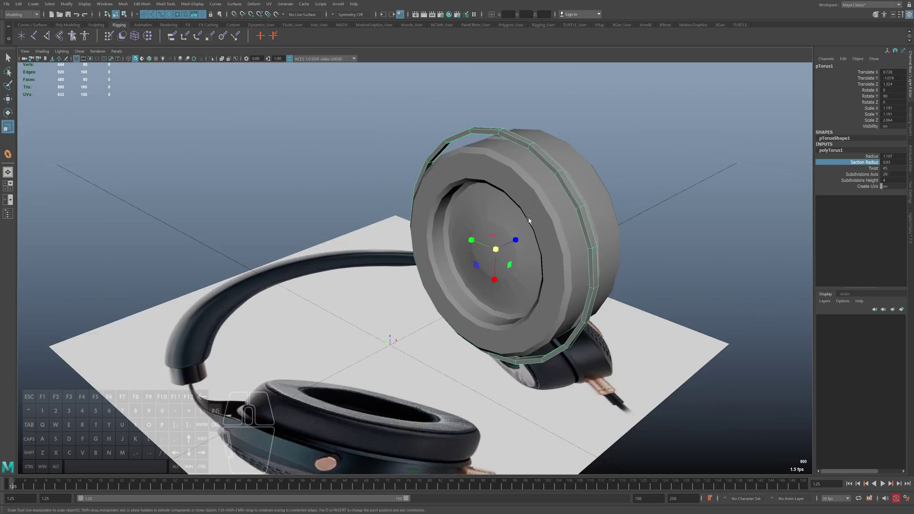
pyautogui.moveTo(547, 237); pyautogui.dragTo(563, 230)
pyautogui.moveTo(563, 230)
pyautogui.keyDown('alt'); pyautogui.mouseDown()
pyautogui.moveTo(539, 235)
pyautogui.moveTo(565, 238)
pyautogui.mouseUp(); pyautogui.keyUp('alt')
pyautogui.moveTo(499, 258)
pyautogui.mouseDown()
pyautogui.moveTo(491, 258)
pyautogui.moveTo(511, 250)
pyautogui.moveTo(503, 256)
pyautogui.mouseUp()
# Delete the faces on the half of the ring facing away from the headband
pyautogui.moveTo(648, 108); pyautogui.dragTo(647, 129, button='right')
pyautogui.moveTo(578, 240)
pyautogui.keyDown('alt'); pyautogui.mouseDown()
pyautogui.moveTo(538, 248)
pyautogui.moveTo(573, 230)
pyautogui.mouseUp(); pyautogui.keyUp('alt')
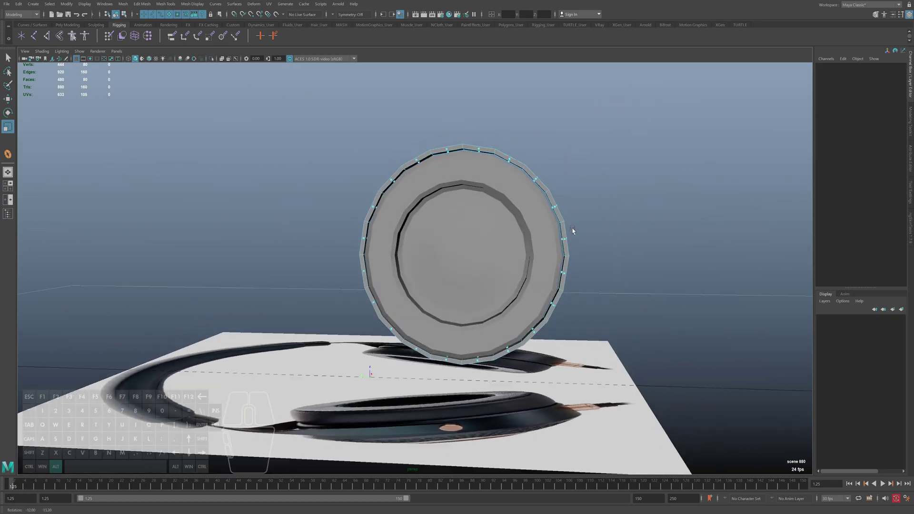
pyautogui.click(618, 379)
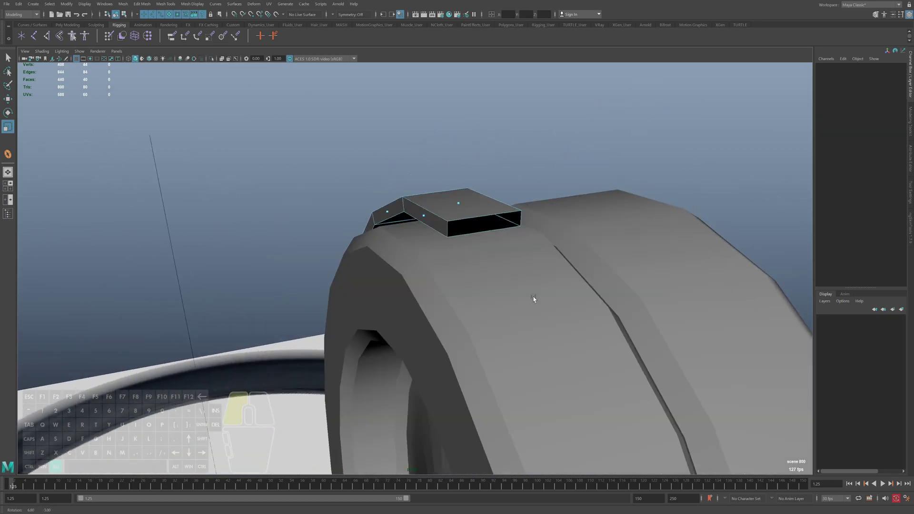
# Close the open upper end of the half ring with Append to Polygon
pyautogui.click(441, 229)
pyautogui.keyDown('shift'); pyautogui.moveTo(475, 187); pyautogui.dragTo(434, 209, button='right'); pyautogui.keyUp('shift')
pyautogui.keyDown('alt'); pyautogui.moveTo(433, 210); pyautogui.dragTo(573, 306); pyautogui.keyUp('alt')
pyautogui.click(562, 287)
pyautogui.press('Return')
# Close the open lower end of the half ring with Append to Polygon
pyautogui.keyDown('alt'); pyautogui.moveTo(563, 287); pyautogui.dragTo(312, 327, button='right'); pyautogui.keyUp('alt')
pyautogui.keyDown('alt'); pyautogui.moveTo(313, 327); pyautogui.dragTo(418, 181); pyautogui.keyUp('alt')
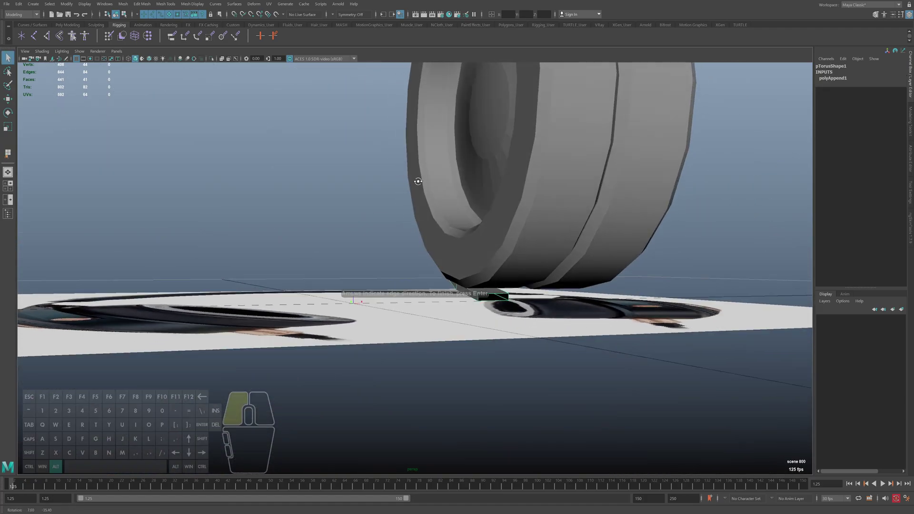
pyautogui.keyDown('alt'); pyautogui.moveTo(418, 181); pyautogui.dragTo(524, 238, button='right'); pyautogui.keyUp('alt')
pyautogui.keyDown('shift'); pyautogui.moveTo(545, 312); pyautogui.dragTo(447, 286, button='right'); pyautogui.keyUp('shift')
pyautogui.click(545, 311)
pyautogui.press('Return')
# Delete the half ring's construction history and view it together with the headband in the reference image
pyautogui.keyDown('alt'); pyautogui.moveTo(447, 286); pyautogui.dragTo(451, 314); pyautogui.keyUp('alt')
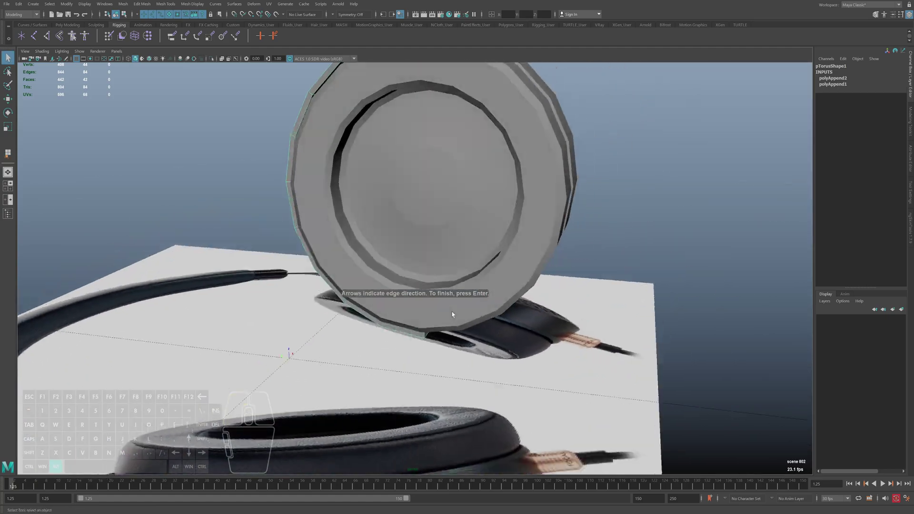
pyautogui.keyDown('alt'); pyautogui.moveTo(452, 314); pyautogui.dragTo(414, 218, button='right'); pyautogui.keyUp('alt')
pyautogui.hotkey('alt', 'shift', 'd')
pyautogui.keyDown('alt'); pyautogui.moveTo(414, 219); pyautogui.dragTo(527, 368); pyautogui.keyUp('alt')
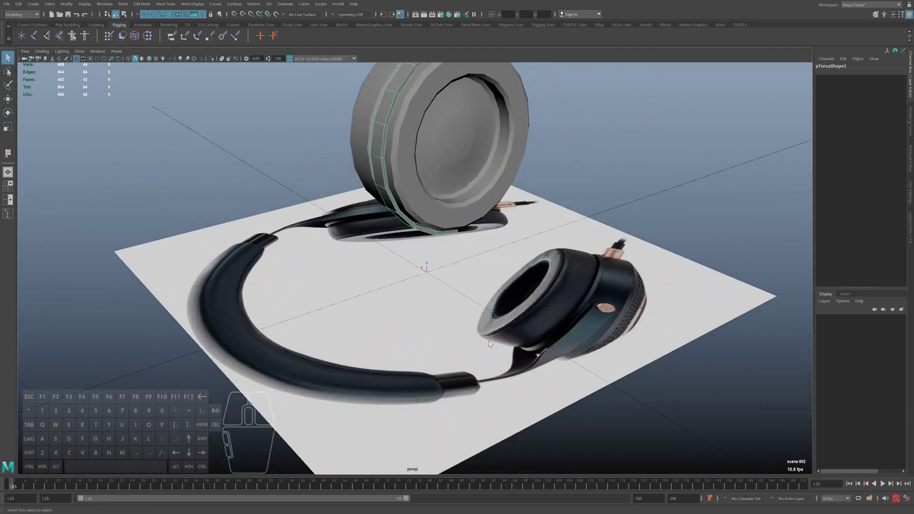
# Bevel the cross-section edge loop at the middle of the half ring
pyautogui.keyDown('alt'); pyautogui.moveTo(457, 205); pyautogui.dragTo(519, 290, button='middle'); pyautogui.keyUp('alt')
pyautogui.keyDown('alt'); pyautogui.moveTo(519, 291); pyautogui.dragTo(547, 321, button='right'); pyautogui.keyUp('alt')
pyautogui.keyDown('alt'); pyautogui.moveTo(548, 320); pyautogui.dragTo(531, 258); pyautogui.keyUp('alt')
pyautogui.keyDown('alt'); pyautogui.moveTo(531, 257); pyautogui.dragTo(534, 281, button='right'); pyautogui.keyUp('alt')
pyautogui.keyDown('alt'); pyautogui.moveTo(533, 281); pyautogui.dragTo(490, 265); pyautogui.keyUp('alt')
pyautogui.click(467, 260)
pyautogui.keyDown('alt'); pyautogui.moveTo(489, 265); pyautogui.dragTo(538, 281, button='right'); pyautogui.keyUp('alt')
pyautogui.keyDown('alt'); pyautogui.moveTo(334, 260); pyautogui.dragTo(238, 258); pyautogui.keyUp('alt')
pyautogui.keyDown('alt'); pyautogui.moveTo(239, 257); pyautogui.dragTo(366, 270, button='middle'); pyautogui.keyUp('alt')
pyautogui.doubleClick(413, 271)
pyautogui.hotkey('ctrl', 'b')
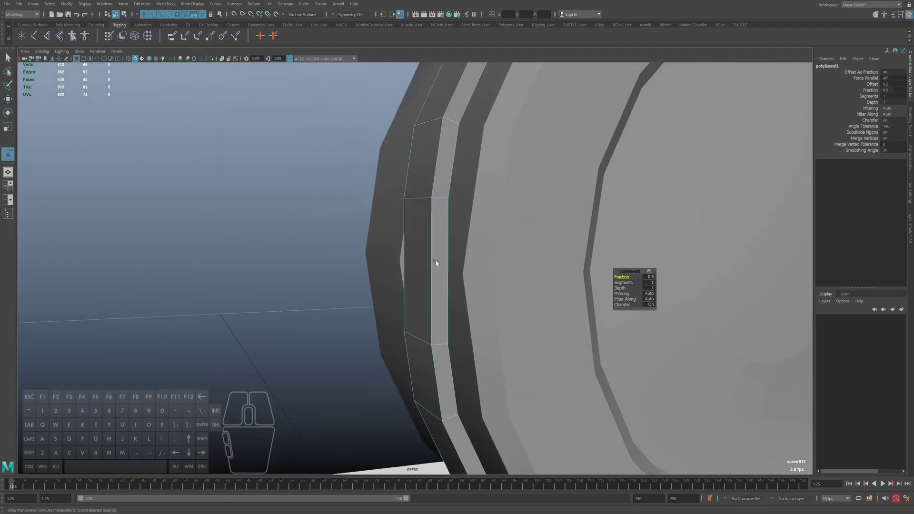
# Delete the narrow band of faces made by the bevel to open a gap in the half ring
pyautogui.keyDown('alt'); pyautogui.moveTo(436, 261); pyautogui.dragTo(476, 264); pyautogui.keyUp('alt')
pyautogui.moveTo(414, 258); pyautogui.dragTo(416, 281, button='right')
pyautogui.keyDown('alt'); pyautogui.moveTo(422, 279); pyautogui.dragTo(447, 282); pyautogui.keyUp('alt')
pyautogui.press('Delete')
# Twist the vertices around the half ring's gap so its width points outward, using the Rotate tool with Soft Select on
pyautogui.moveTo(413, 249); pyautogui.dragTo(373, 248, button='right')
pyautogui.moveTo(348, 233); pyautogui.dragTo(444, 310)
pyautogui.keyDown('alt'); pyautogui.moveTo(444, 310); pyautogui.dragTo(269, 274, button='right'); pyautogui.keyUp('alt')
pyautogui.keyDown('alt'); pyautogui.moveTo(269, 274); pyautogui.dragTo(399, 312); pyautogui.keyUp('alt')
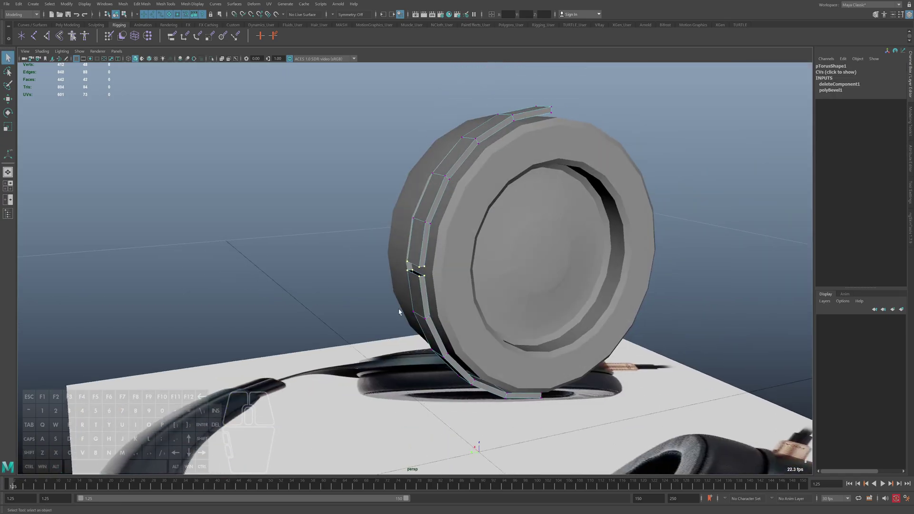
pyautogui.press('e')
pyautogui.press('-')
pyautogui.press('e')
pyautogui.moveTo(412, 262); pyautogui.dragTo(415, 375)
pyautogui.click(767, 211)
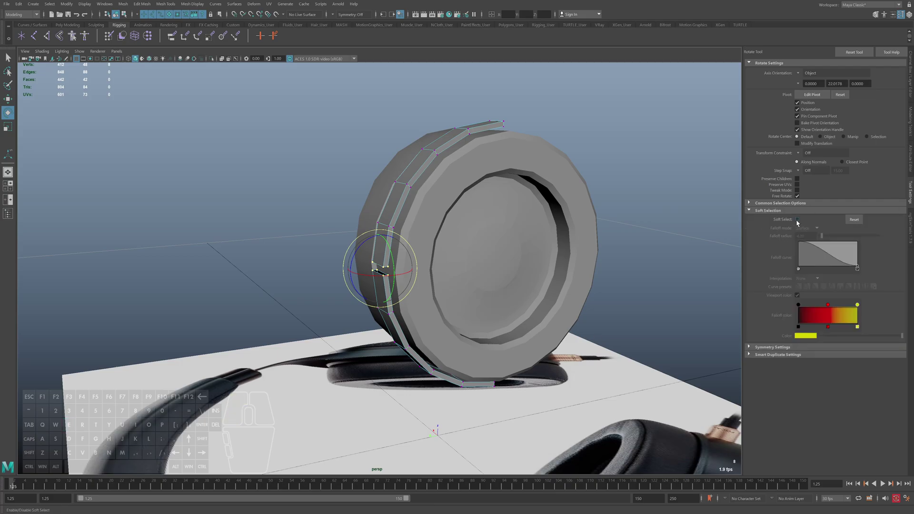
pyautogui.keyDown('alt'); pyautogui.moveTo(364, 281); pyautogui.dragTo(369, 279); pyautogui.keyUp('alt')
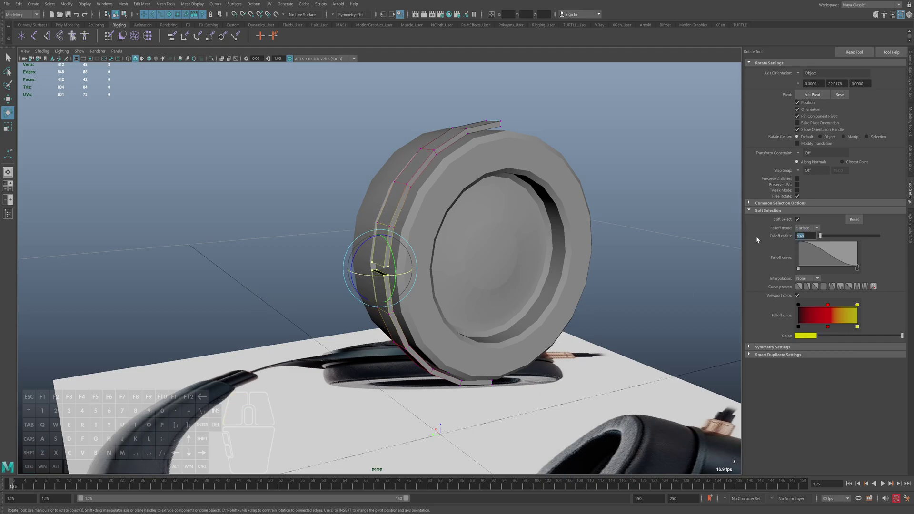
pyautogui.keyDown('alt'); pyautogui.moveTo(373, 260); pyautogui.dragTo(356, 229); pyautogui.keyUp('alt')
pyautogui.moveTo(376, 233)
pyautogui.keyDown('alt'); pyautogui.mouseDown()
pyautogui.moveTo(364, 231)
pyautogui.moveTo(419, 233)
pyautogui.moveTo(390, 240)
pyautogui.moveTo(389, 226)
pyautogui.moveTo(429, 221)
pyautogui.moveTo(362, 226)
pyautogui.mouseUp(); pyautogui.keyUp('alt')
pyautogui.press('e')
pyautogui.press('w')
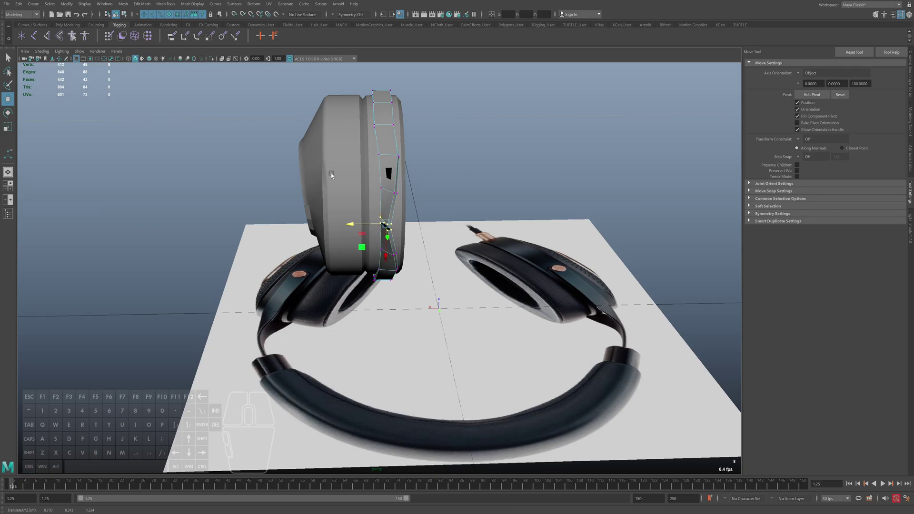
# Adjust the vertex loops above and below the gap to even out the twisted middle of the half ring
pyautogui.keyDown('alt'); pyautogui.moveTo(332, 175); pyautogui.dragTo(385, 230); pyautogui.keyUp('alt')
pyautogui.press('r')
pyautogui.press('w')
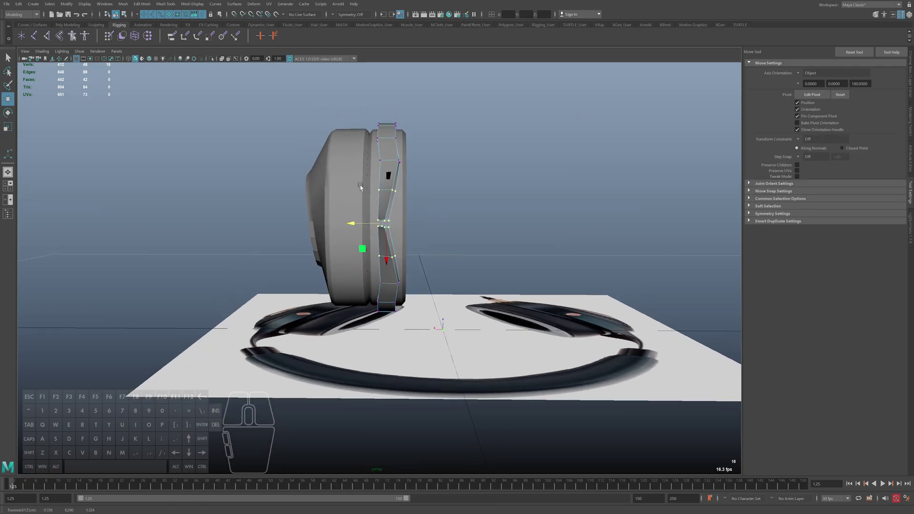
pyautogui.press('4')
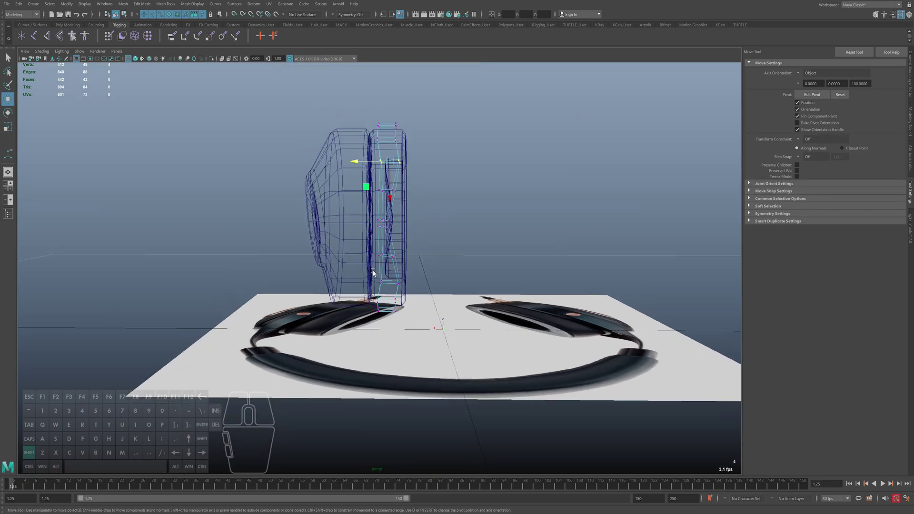
pyautogui.keyDown('shift'); pyautogui.moveTo(373, 274); pyautogui.dragTo(406, 289); pyautogui.keyUp('shift')
pyautogui.press('5')
pyautogui.keyDown('alt'); pyautogui.moveTo(352, 225); pyautogui.dragTo(388, 225); pyautogui.keyUp('alt')
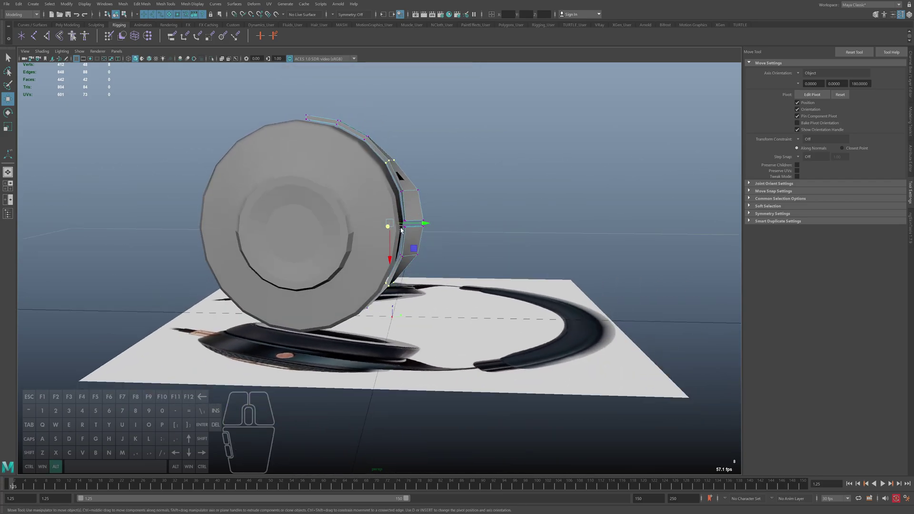
pyautogui.keyDown('alt'); pyautogui.moveTo(387, 224); pyautogui.dragTo(411, 223, button='right'); pyautogui.keyUp('alt')
# Undo merging the gap's vertices into one point and scale the two loops together vertically to close the gap
pyautogui.hotkey('ctrl', 'z')
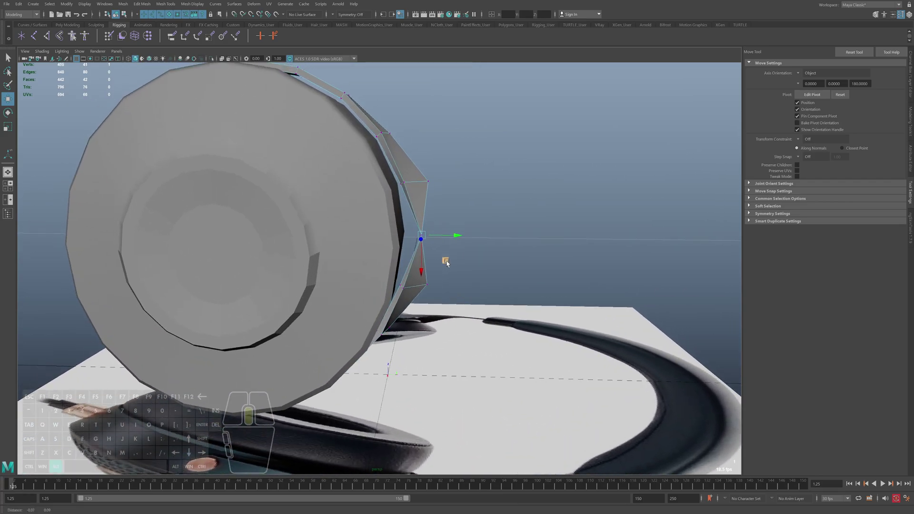
pyautogui.press('r')
pyautogui.keyDown('alt'); pyautogui.moveTo(419, 200); pyautogui.dragTo(451, 268); pyautogui.keyUp('alt')
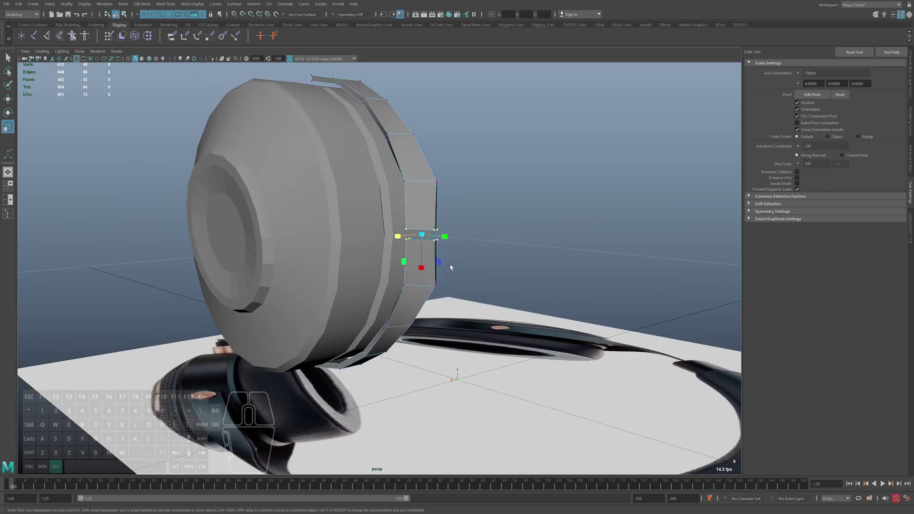
pyautogui.moveTo(421, 236)
pyautogui.keyDown('alt'); pyautogui.mouseDown()
pyautogui.moveTo(373, 260)
pyautogui.moveTo(423, 261)
pyautogui.moveTo(432, 243)
pyautogui.mouseUp(); pyautogui.keyUp('alt')
pyautogui.press('4')
pyautogui.keyDown('alt'); pyautogui.moveTo(429, 219); pyautogui.dragTo(547, 299, button='right'); pyautogui.keyUp('alt')
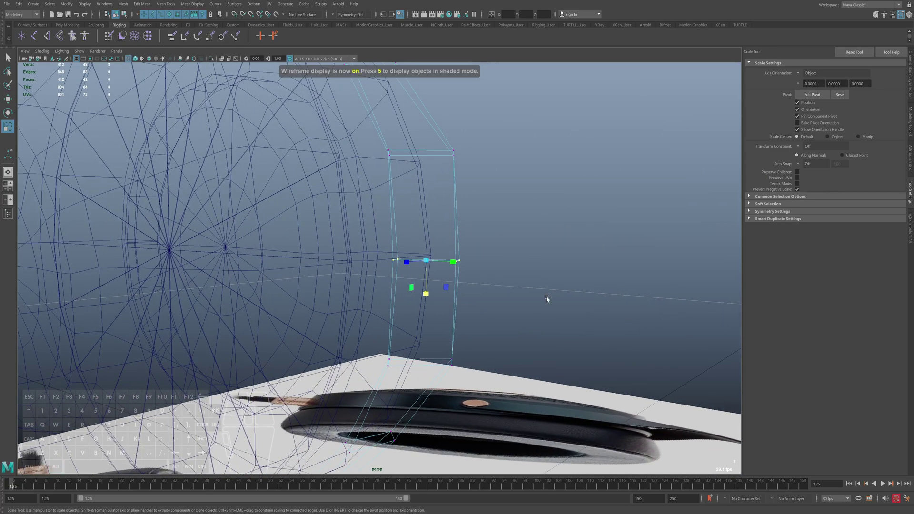
pyautogui.press('5')
pyautogui.press('w')
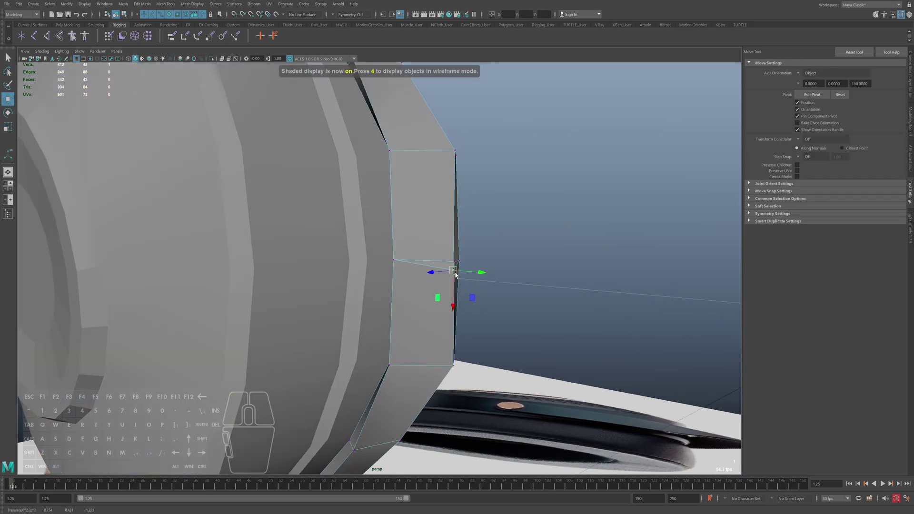
pyautogui.keyDown('alt'); pyautogui.moveTo(524, 286); pyautogui.dragTo(439, 264); pyautogui.keyUp('alt')
pyautogui.press('4')
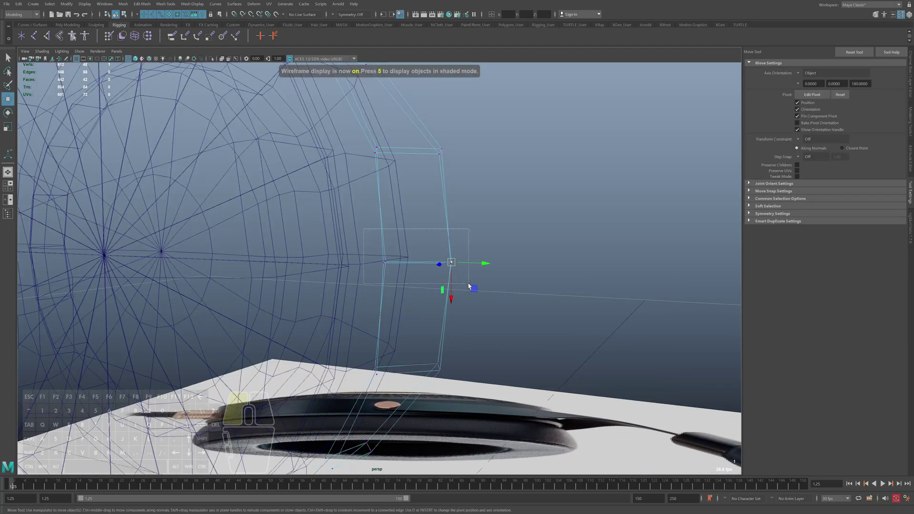
# Merge the paired vertices along the closed gap with a threshold of 0.01
pyautogui.press('5')
pyautogui.keyDown('shift'); pyautogui.moveTo(437, 245); pyautogui.dragTo(496, 217, button='right'); pyautogui.keyUp('shift')
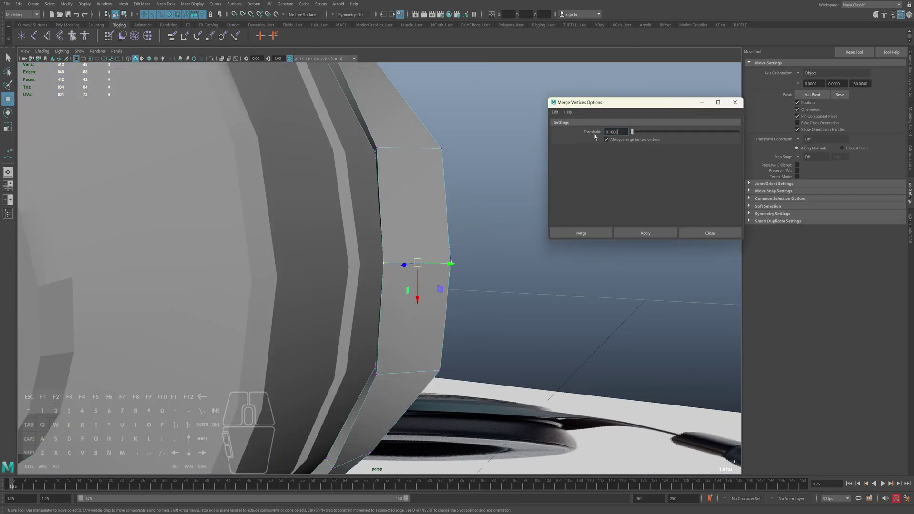
pyautogui.click(646, 233)
pyautogui.keyDown('alt'); pyautogui.moveTo(419, 286); pyautogui.dragTo(461, 253); pyautogui.keyUp('alt')
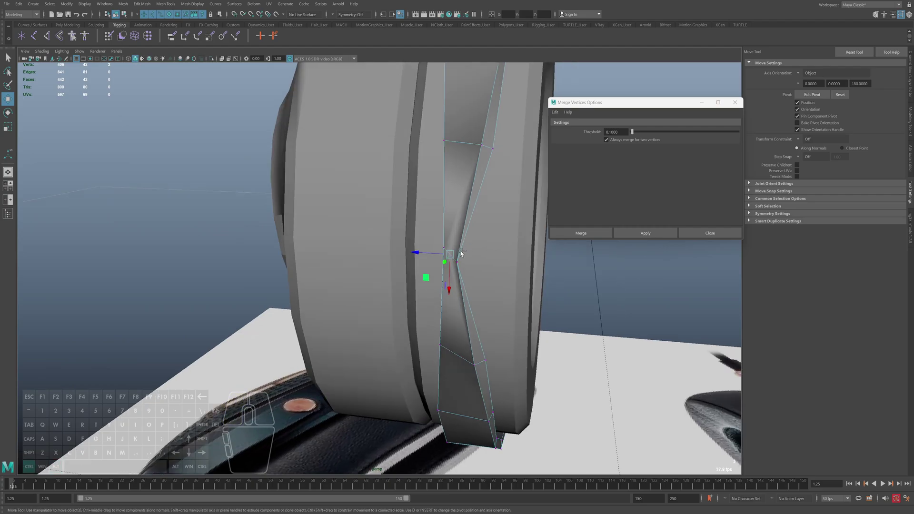
pyautogui.hotkey('ctrl', 'z')
pyautogui.doubleClick(614, 132)
pyautogui.write('.01')
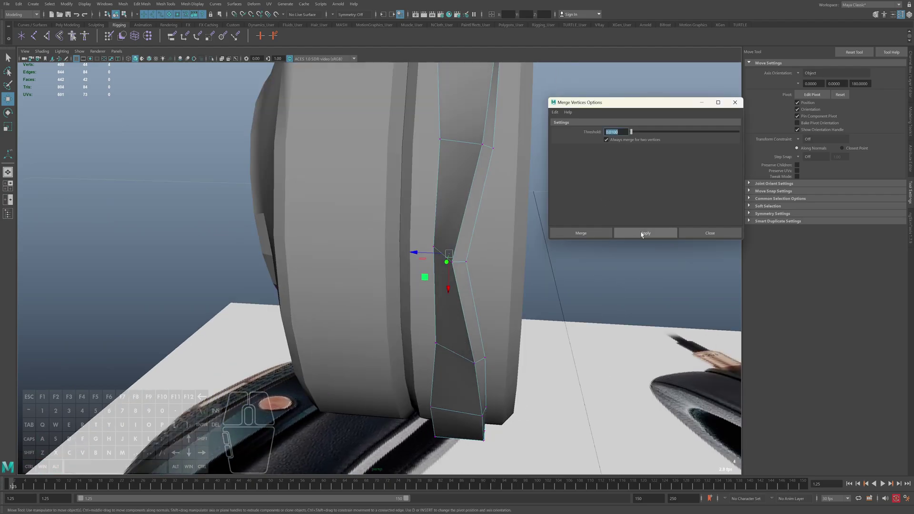
pyautogui.click(583, 234)
pyautogui.moveTo(495, 266)
pyautogui.keyDown('alt'); pyautogui.mouseDown()
pyautogui.moveTo(464, 267)
pyautogui.moveTo(505, 281)
pyautogui.mouseUp(); pyautogui.keyUp('alt')
pyautogui.click(460, 263)
# Extrude the two outward-facing middle faces of the half ring twice to begin the bracket's arm
pyautogui.keyDown('alt'); pyautogui.moveTo(505, 281); pyautogui.dragTo(405, 277, button='right'); pyautogui.keyUp('alt')
pyautogui.keyDown('alt'); pyautogui.moveTo(404, 276); pyautogui.dragTo(386, 246, button='middle'); pyautogui.keyUp('alt')
pyautogui.keyDown('alt'); pyautogui.moveTo(385, 245); pyautogui.dragTo(371, 243); pyautogui.keyUp('alt')
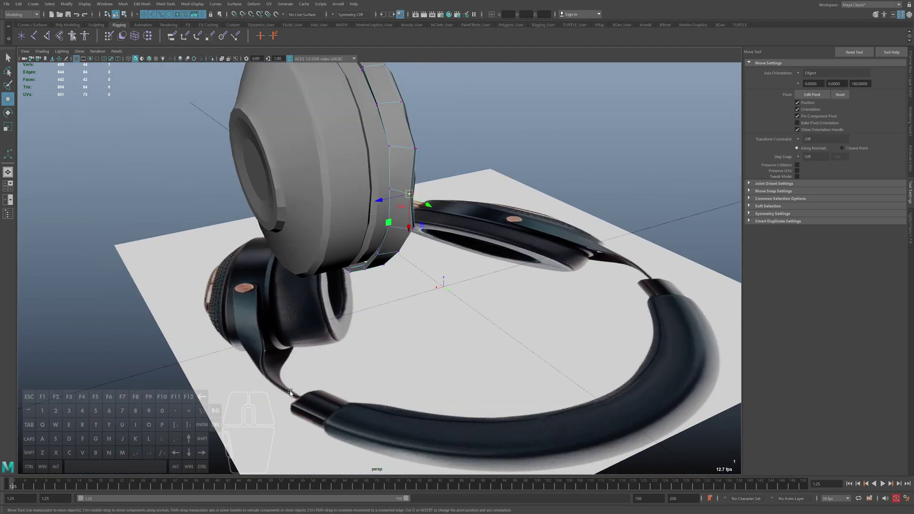
pyautogui.moveTo(405, 156); pyautogui.dragTo(405, 176, button='right')
pyautogui.keyDown('alt'); pyautogui.moveTo(405, 176); pyautogui.dragTo(369, 181); pyautogui.keyUp('alt')
pyautogui.click(421, 210)
pyautogui.keyDown('shift'); pyautogui.click(422, 174); pyautogui.keyUp('shift')
pyautogui.keyDown('shift'); pyautogui.moveTo(423, 169); pyautogui.dragTo(424, 189, button='right'); pyautogui.keyUp('shift')
pyautogui.keyDown('alt'); pyautogui.moveTo(424, 191); pyautogui.dragTo(470, 196); pyautogui.keyUp('alt')
pyautogui.keyDown('shift'); pyautogui.moveTo(462, 183); pyautogui.dragTo(463, 203, button='right'); pyautogui.keyUp('shift')
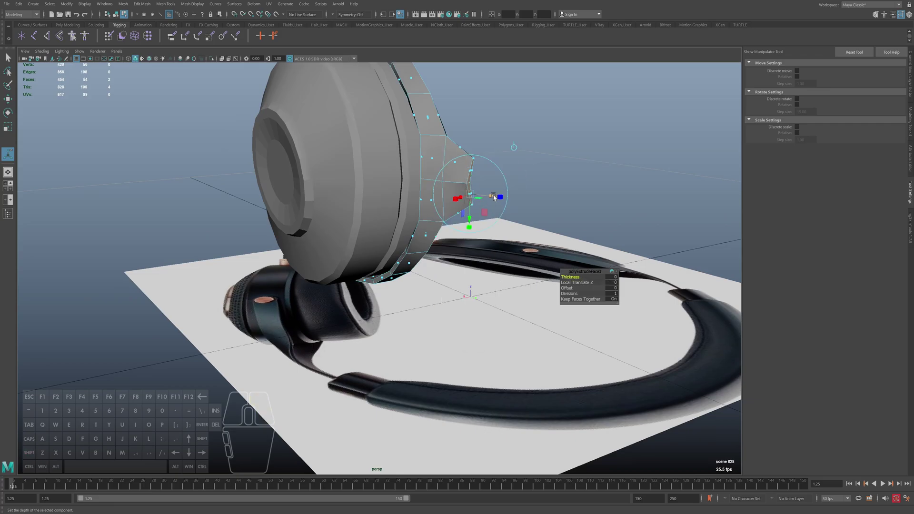
pyautogui.moveTo(506, 207); pyautogui.dragTo(506, 205)
# Move an edge of the extruded arm to refine its shape near the half ring
pyautogui.keyDown('alt'); pyautogui.moveTo(529, 210); pyautogui.dragTo(438, 222); pyautogui.keyUp('alt')
pyautogui.press('f')
pyautogui.keyDown('alt'); pyautogui.moveTo(539, 238); pyautogui.dragTo(410, 229, button='right'); pyautogui.keyUp('alt')
pyautogui.moveTo(390, 219); pyautogui.dragTo(390, 197, button='right')
pyautogui.click(363, 270)
pyautogui.press('w')
pyautogui.moveTo(365, 273); pyautogui.dragTo(360, 272)
pyautogui.moveTo(360, 272)
pyautogui.keyDown('alt'); pyautogui.mouseDown()
pyautogui.moveTo(387, 263)
pyautogui.moveTo(290, 239)
pyautogui.mouseUp(); pyautogui.keyUp('alt')
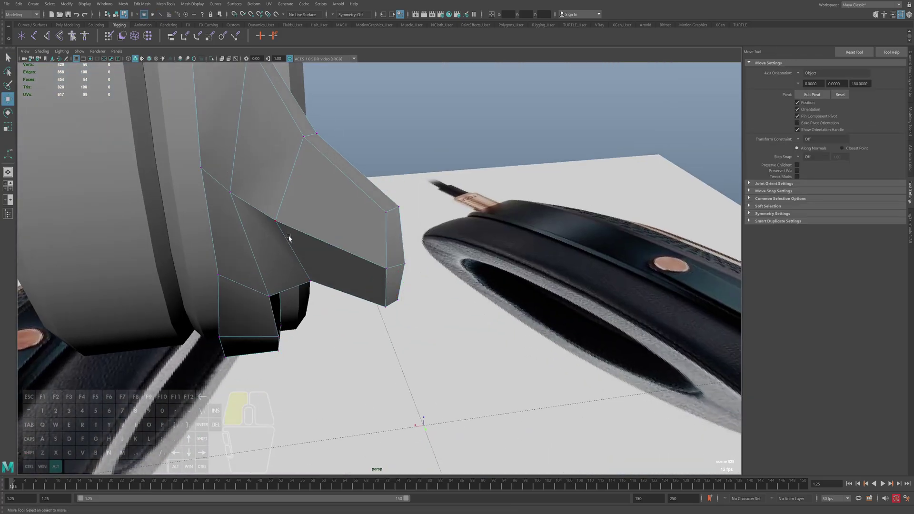
# Adjust the middle vertices of the arm's first cross-section
pyautogui.moveTo(290, 238); pyautogui.dragTo(257, 239, button='right')
pyautogui.press('4')
pyautogui.press('5')
pyautogui.moveTo(202, 260)
pyautogui.mouseDown()
pyautogui.moveTo(226, 286)
pyautogui.moveTo(198, 273)
pyautogui.mouseUp()
pyautogui.keyDown('alt'); pyautogui.moveTo(197, 273); pyautogui.dragTo(281, 253); pyautogui.keyUp('alt')
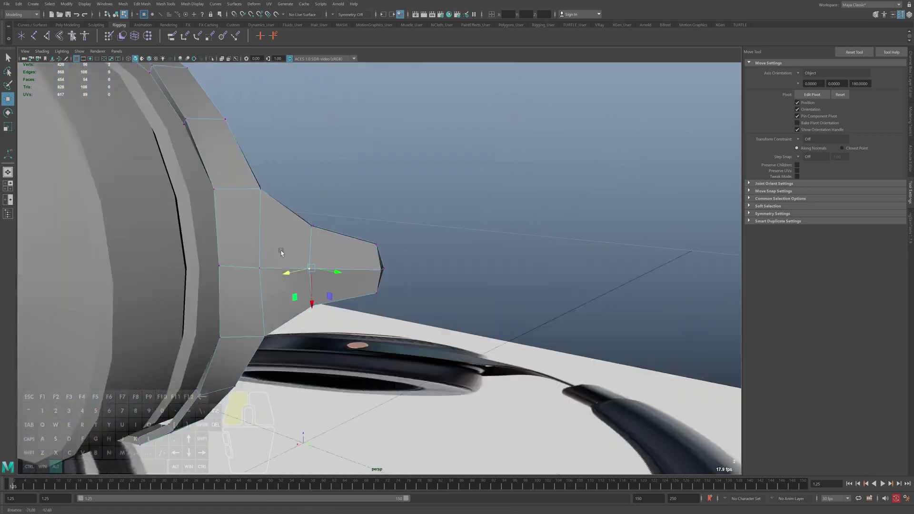
# Flatten the vertices at the arm's free end with the Scale tool
pyautogui.keyDown('alt'); pyautogui.moveTo(281, 253); pyautogui.dragTo(239, 257, button='right'); pyautogui.keyUp('alt')
pyautogui.moveTo(364, 235); pyautogui.dragTo(398, 293)
pyautogui.press('r')
pyautogui.moveTo(411, 271); pyautogui.dragTo(382, 275)
pyautogui.moveTo(383, 275)
pyautogui.keyDown('alt'); pyautogui.mouseDown()
pyautogui.moveTo(355, 275)
pyautogui.moveTo(386, 267)
pyautogui.moveTo(387, 275)
pyautogui.mouseUp(); pyautogui.keyUp('alt')
pyautogui.press('q')
pyautogui.press('w')
pyautogui.keyDown('alt'); pyautogui.moveTo(386, 276); pyautogui.dragTo(431, 299); pyautogui.keyUp('alt')
# Extrude the arm's end faces outward by one more segment
pyautogui.press('q')
pyautogui.click(376, 259)
pyautogui.hotkey('ctrl', 'e')
pyautogui.moveTo(515, 296); pyautogui.dragTo(520, 296)
pyautogui.keyDown('alt'); pyautogui.moveTo(520, 296); pyautogui.dragTo(386, 357); pyautogui.keyUp('alt')
pyautogui.moveTo(359, 355); pyautogui.dragTo(348, 369)
# Move and scale the arm's vertex rows so it curves like the strap in the reference image
pyautogui.press('q')
pyautogui.keyDown('alt'); pyautogui.moveTo(358, 349); pyautogui.dragTo(358, 323, button='middle'); pyautogui.keyUp('alt')
pyautogui.moveTo(362, 324); pyautogui.dragTo(346, 323, button='right')
pyautogui.press('w')
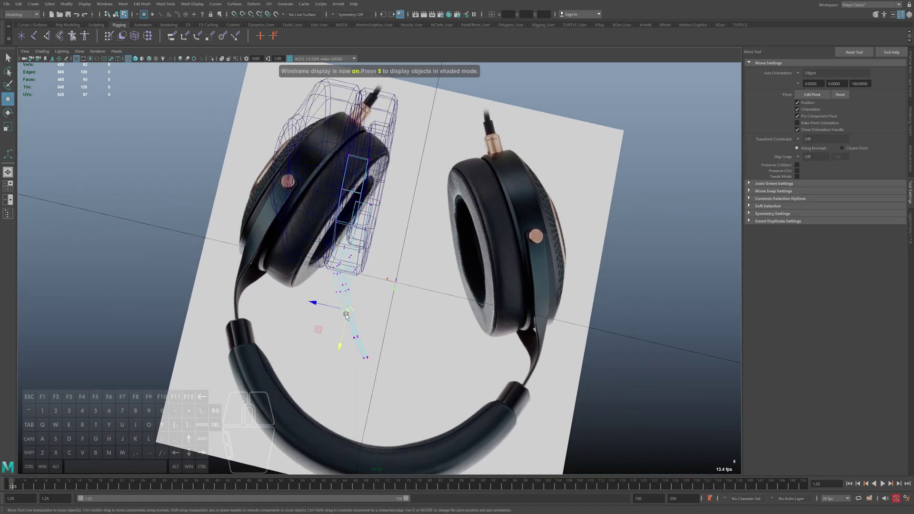
pyautogui.keyDown('alt'); pyautogui.moveTo(338, 339); pyautogui.dragTo(375, 339); pyautogui.keyUp('alt')
pyautogui.press('r')
# Extrude the two faces at the arm's tip again to lengthen it toward the headband
pyautogui.press('q')
pyautogui.moveTo(375, 328); pyautogui.dragTo(374, 350, button='right')
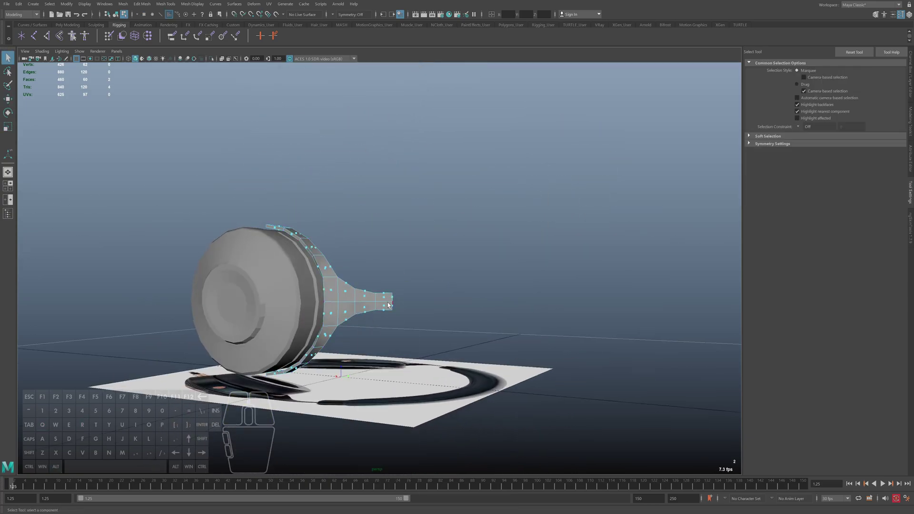
pyautogui.press('4')
pyautogui.keyDown('alt'); pyautogui.moveTo(405, 334); pyautogui.dragTo(377, 340); pyautogui.keyUp('alt')
pyautogui.press('5')
pyautogui.keyDown('shift'); pyautogui.moveTo(404, 291); pyautogui.dragTo(406, 312, button='right'); pyautogui.keyUp('shift')
pyautogui.moveTo(412, 313); pyautogui.dragTo(431, 315)
# Freeze the transformations of all ear cup parts and the bracket in the top view
pyautogui.moveTo(436, 313)
pyautogui.keyDown('alt'); pyautogui.mouseDown()
pyautogui.moveTo(419, 334)
pyautogui.moveTo(481, 275)
pyautogui.moveTo(368, 317)
pyautogui.moveTo(402, 298)
pyautogui.mouseUp(); pyautogui.keyUp('alt')
pyautogui.press('space')
pyautogui.press('space')
pyautogui.press('q')
pyautogui.press('F8')
pyautogui.press('F8')
pyautogui.press('w')
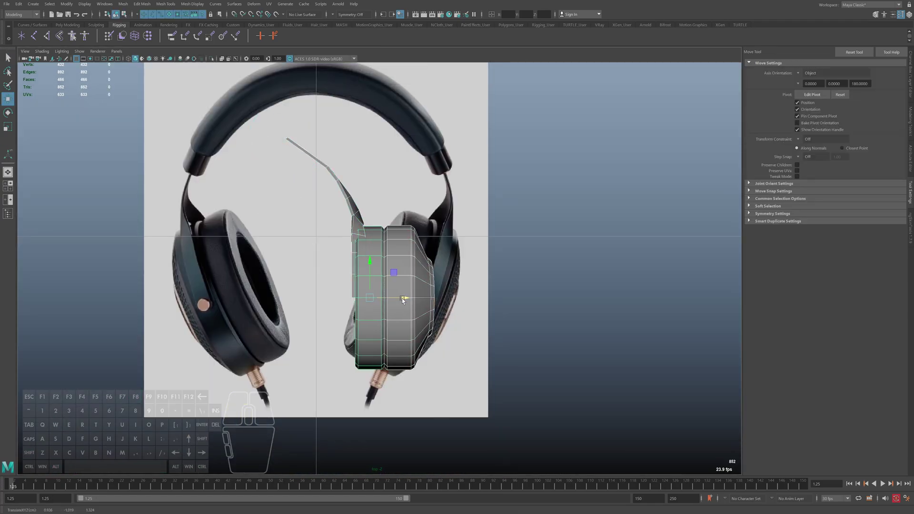
pyautogui.hotkey('ctrl', 'z')
pyautogui.hotkey('ctrl', 'a')
pyautogui.hotkey('ctrl', 'a')
pyautogui.press('5')
pyautogui.click(66, 4)
pyautogui.click(80, 37)
# Delete the construction history of the ear cup parts and bracket
pyautogui.hotkey('alt', 'shift', 'd')
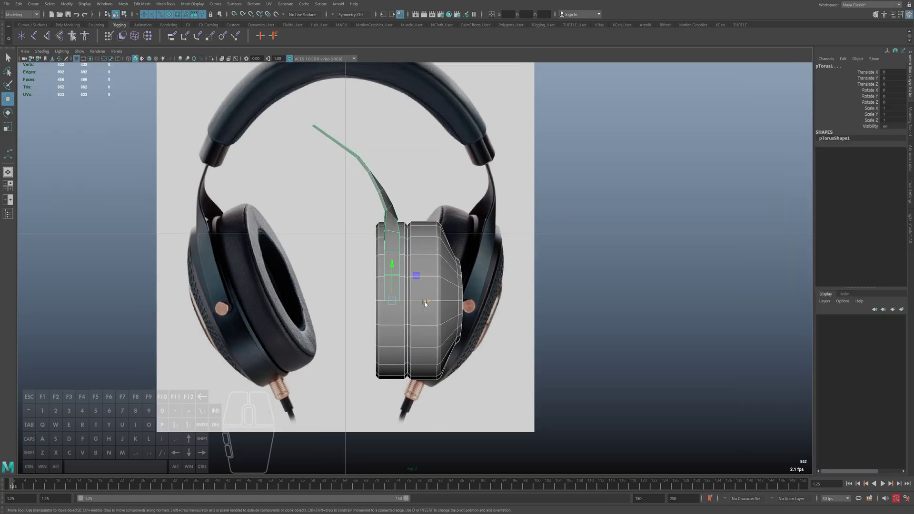
pyautogui.hotkey('ctrl', 'z')
pyautogui.click(18, 4)
pyautogui.moveTo(62, 99)
pyautogui.click(125, 100)
# Move all parts sideways onto the reference's right-hand ear cup and group them with a centered pivot
pyautogui.moveTo(425, 302); pyautogui.dragTo(463, 302)
pyautogui.click(8, 214)
pyautogui.hotkey('ctrl', 'g')
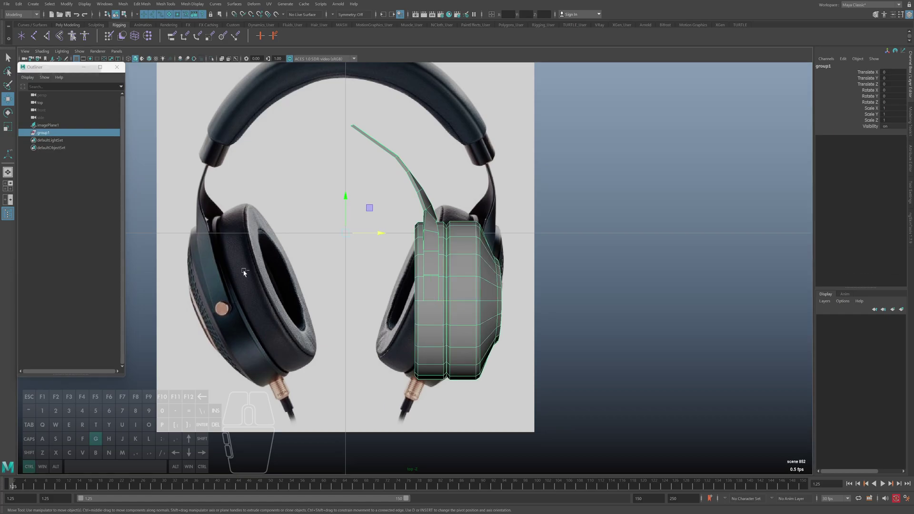
pyautogui.click(65, 3)
pyautogui.click(82, 59)
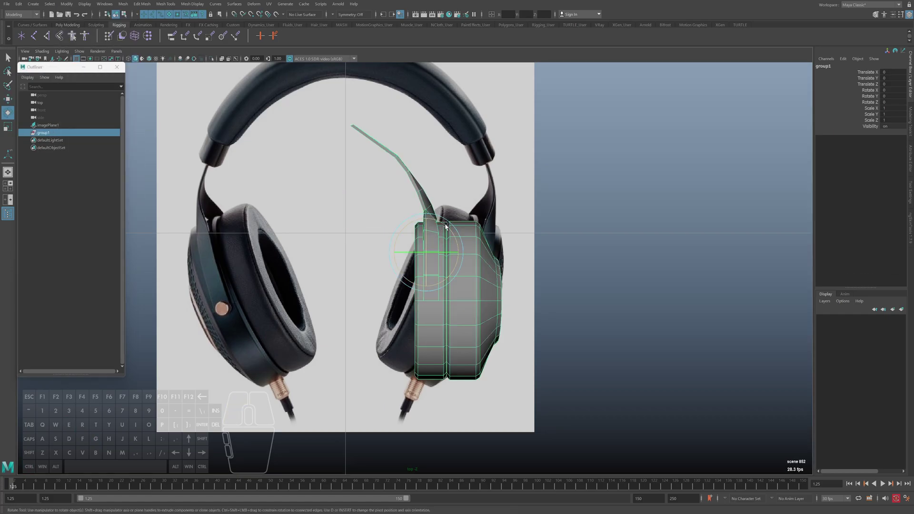
# Align the group with the reference's right-hand ear cup, rotating it about -25° in Z and scaling it to about 1.09
pyautogui.moveTo(447, 227); pyautogui.dragTo(451, 247)
pyautogui.press('w')
pyautogui.press('r')
pyautogui.press('e')
pyautogui.moveTo(447, 246); pyautogui.dragTo(443, 239)
pyautogui.press('r')
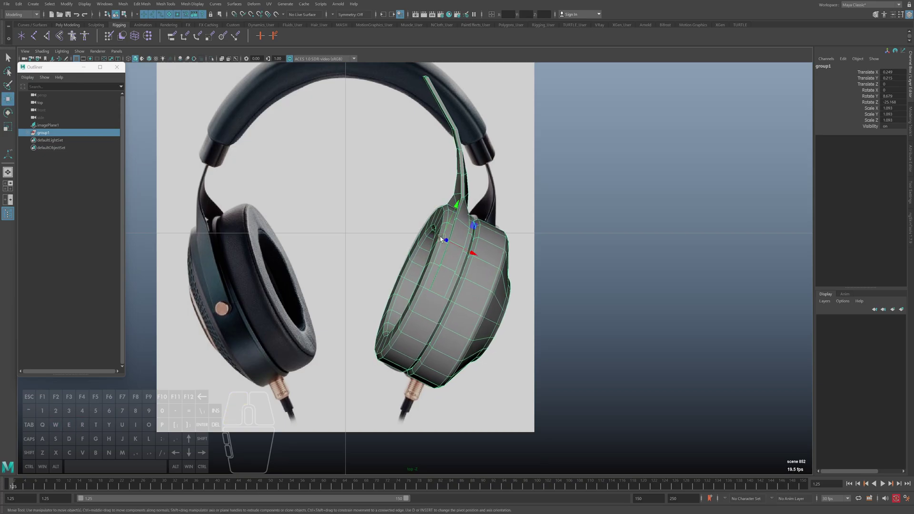
# Move the bracket outward along its own X axis to line up with the reference's strap
pyautogui.keyDown('alt'); pyautogui.moveTo(440, 239); pyautogui.dragTo(445, 242, button='middle'); pyautogui.keyUp('alt')
pyautogui.press('q')
pyautogui.click(446, 273)
pyautogui.press('w')
pyautogui.moveTo(453, 315); pyautogui.dragTo(475, 325)
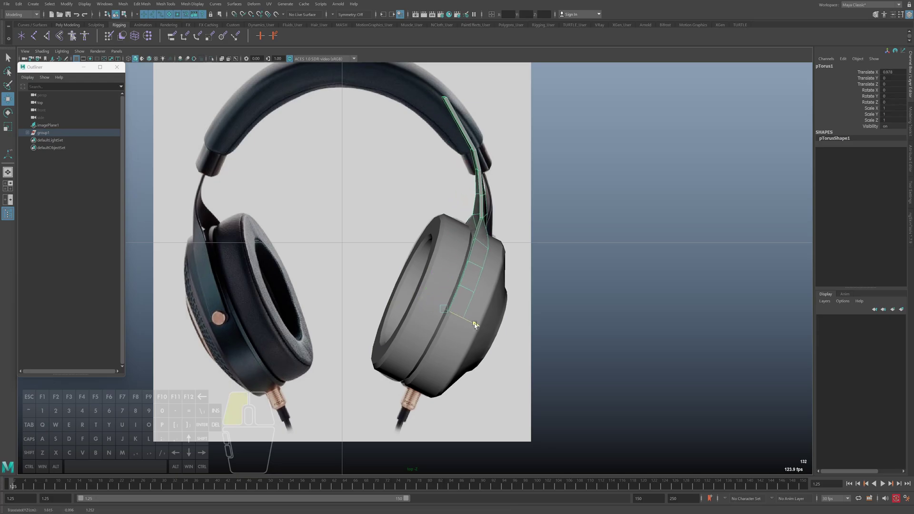
# Shift the arm's upper vertex rows onto the reference's strap and check the arm in perspective view
pyautogui.keyDown('alt'); pyautogui.moveTo(464, 141); pyautogui.dragTo(443, 181, button='middle'); pyautogui.keyUp('alt')
pyautogui.moveTo(445, 181); pyautogui.dragTo(421, 176, button='right')
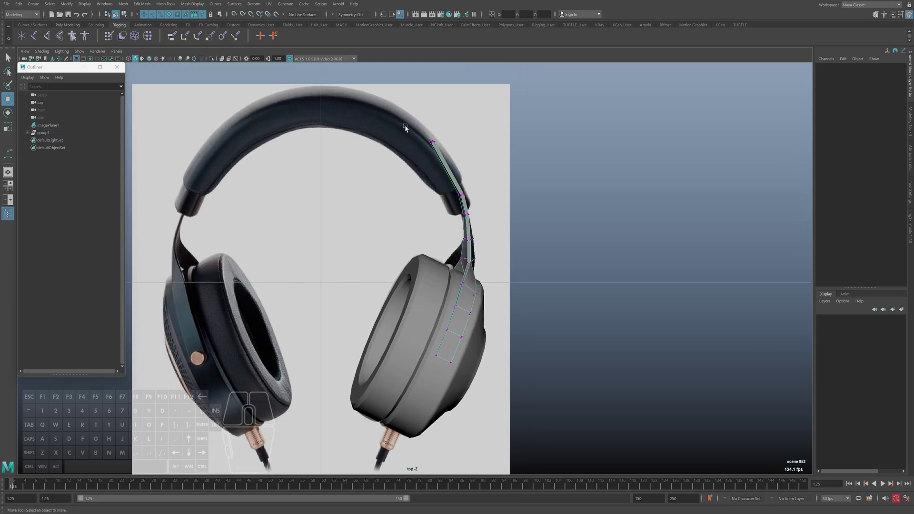
pyautogui.moveTo(406, 125); pyautogui.dragTo(475, 170)
pyautogui.press('w')
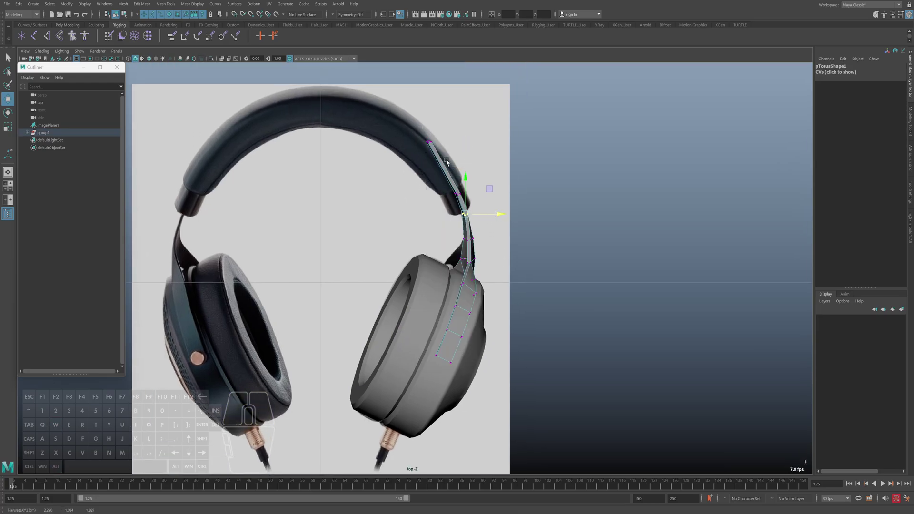
pyautogui.press('space')
pyautogui.press('space')
pyautogui.keyDown('alt'); pyautogui.moveTo(447, 209); pyautogui.dragTo(505, 200); pyautogui.keyUp('alt')
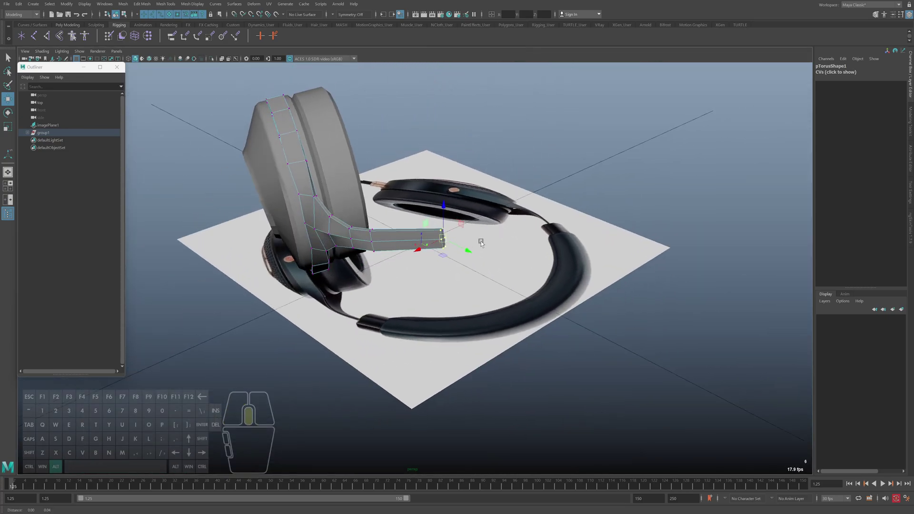
pyautogui.press('q')
pyautogui.keyDown('alt'); pyautogui.moveTo(504, 257); pyautogui.dragTo(486, 297); pyautogui.keyUp('alt')
# Create a pipe primitive with a radius of about 1.2 and thickness 0.3, and place it over the reference headband
pyautogui.press('space')
pyautogui.press('space')
pyautogui.keyDown('alt'); pyautogui.moveTo(370, 195); pyautogui.dragTo(382, 222, button='middle'); pyautogui.keyUp('alt')
pyautogui.press('F8')
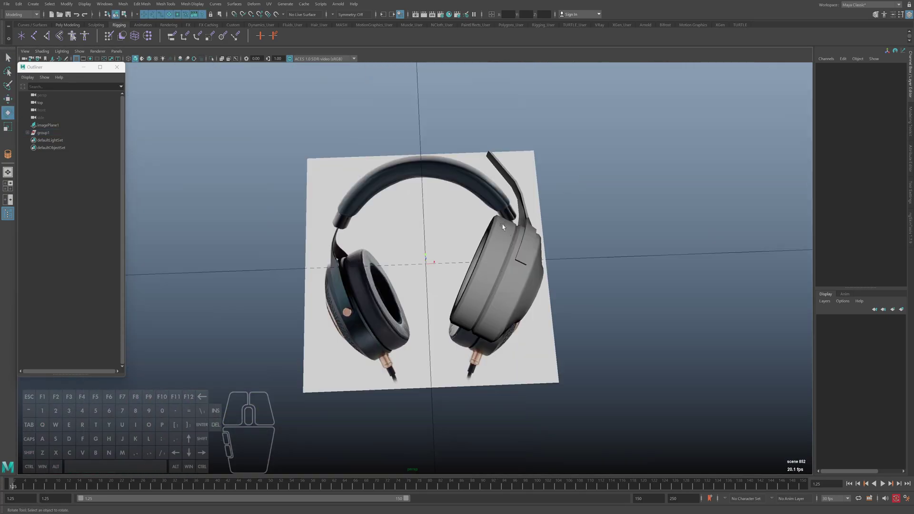
pyautogui.keyDown('shift'); pyautogui.rightClick(485, 126); pyautogui.keyUp('shift')
pyautogui.keyDown('shift'); pyautogui.moveTo(484, 127); pyautogui.dragTo(476, 185, button='right'); pyautogui.keyUp('shift')
pyautogui.keyDown('alt'); pyautogui.moveTo(422, 217); pyautogui.dragTo(363, 239, button='right'); pyautogui.keyUp('alt')
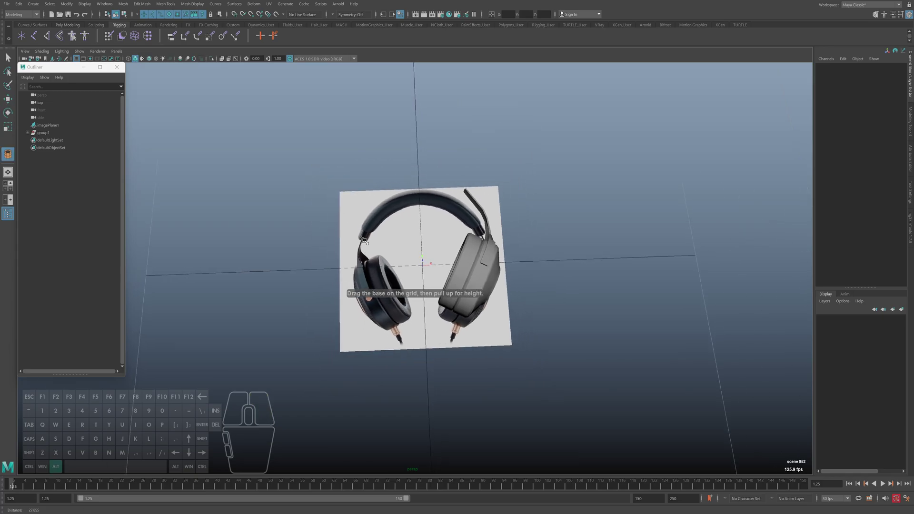
pyautogui.moveTo(348, 243); pyautogui.dragTo(340, 232)
pyautogui.press('space')
pyautogui.press('space')
pyautogui.keyDown('alt'); pyautogui.moveTo(320, 181); pyautogui.dragTo(367, 195, button='right'); pyautogui.keyUp('alt')
pyautogui.press('w')
pyautogui.moveTo(296, 231); pyautogui.dragTo(438, 203)
pyautogui.press('f')
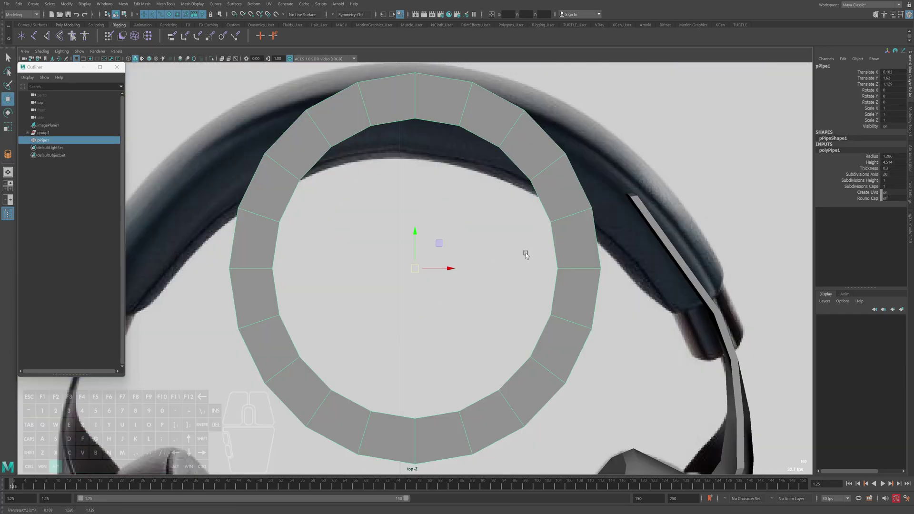
# Delete the faces of the pipe's lower half and flatten the arch's two open ends vertically
pyautogui.keyDown('alt'); pyautogui.moveTo(526, 254); pyautogui.dragTo(500, 254, button='right'); pyautogui.keyUp('alt')
pyautogui.keyDown('alt'); pyautogui.moveTo(500, 254); pyautogui.dragTo(506, 237, button='middle'); pyautogui.keyUp('alt')
pyautogui.moveTo(495, 235); pyautogui.dragTo(494, 255, button='right')
pyautogui.moveTo(329, 253); pyautogui.dragTo(538, 343)
pyautogui.press('Delete')
pyautogui.moveTo(487, 219); pyautogui.dragTo(465, 222, button='right')
pyautogui.moveTo(333, 238); pyautogui.dragTo(493, 268)
pyautogui.press('r')
pyautogui.moveTo(449, 200); pyautogui.dragTo(449, 307)
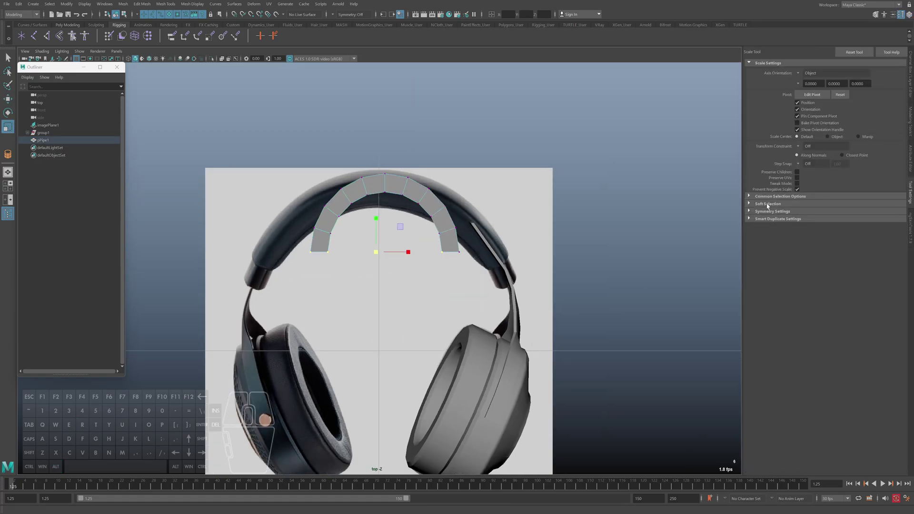
# Enable soft selection and widen the arch's ends horizontally onto the reference headband
pyautogui.click(768, 204)
pyautogui.press('b')
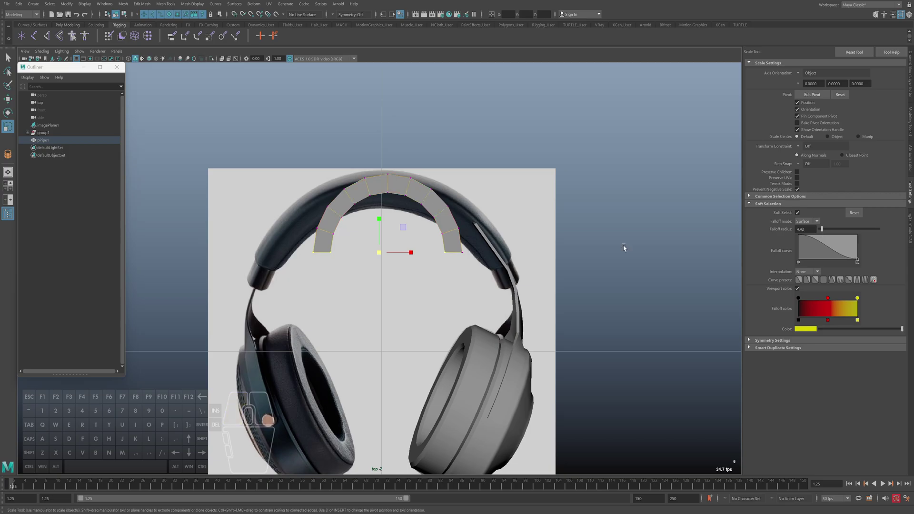
pyautogui.moveTo(412, 252); pyautogui.dragTo(419, 256)
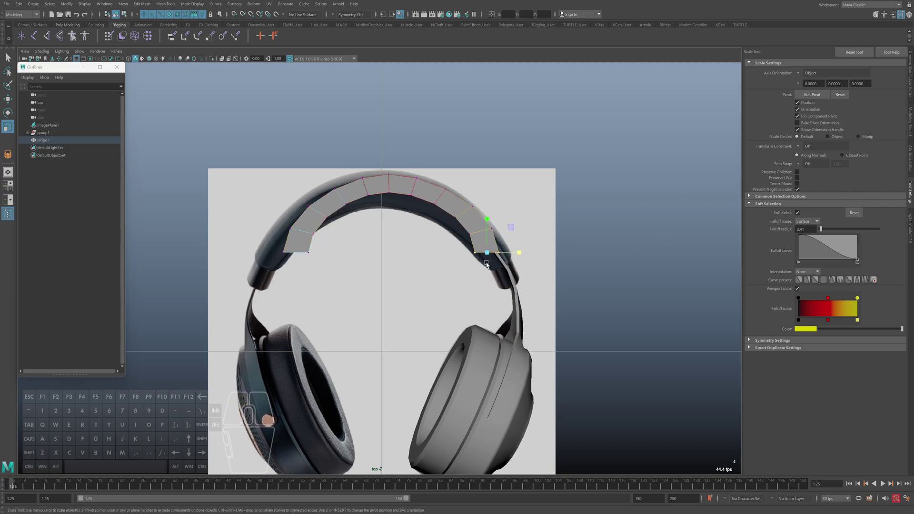
# Shift the arch's lowest vertex rows down and outward to follow the reference headband, without soft selection
pyautogui.keyDown('shift'); pyautogui.moveTo(282, 225); pyautogui.dragTo(311, 234); pyautogui.keyUp('shift')
pyautogui.press('4')
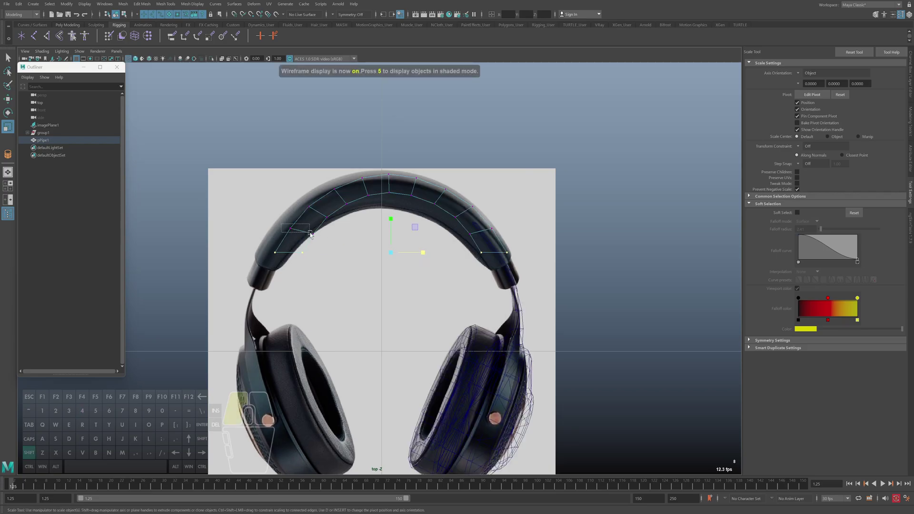
pyautogui.keyDown('shift'); pyautogui.moveTo(511, 237); pyautogui.dragTo(511, 236); pyautogui.keyUp('shift')
pyautogui.press('5')
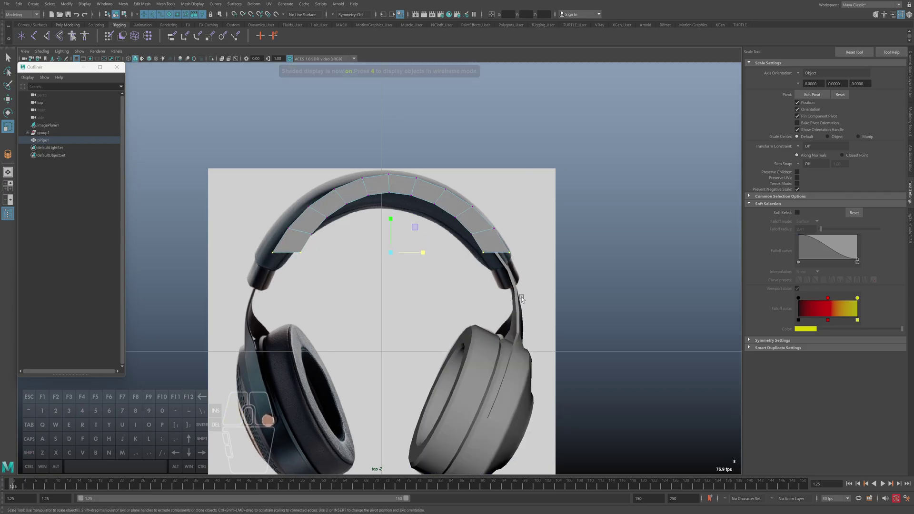
pyautogui.press('w')
pyautogui.moveTo(391, 226); pyautogui.dragTo(391, 229)
pyautogui.press('r')
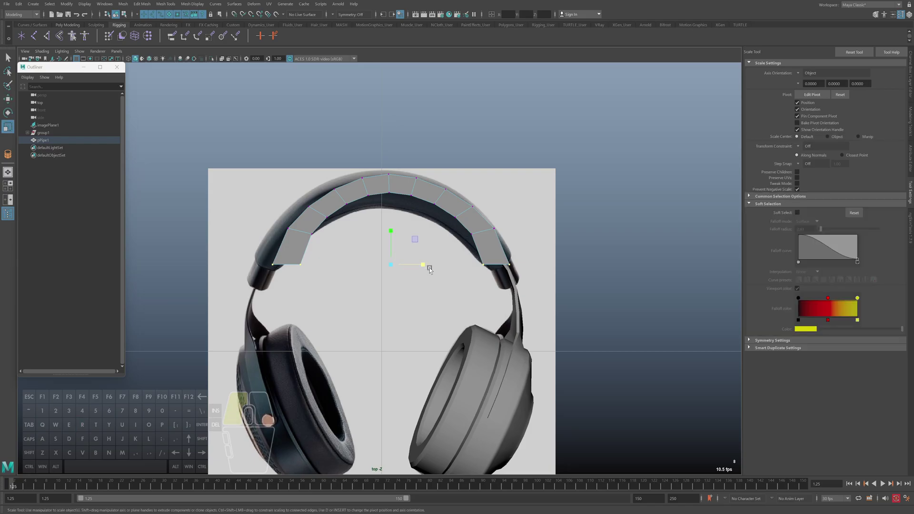
pyautogui.press('w')
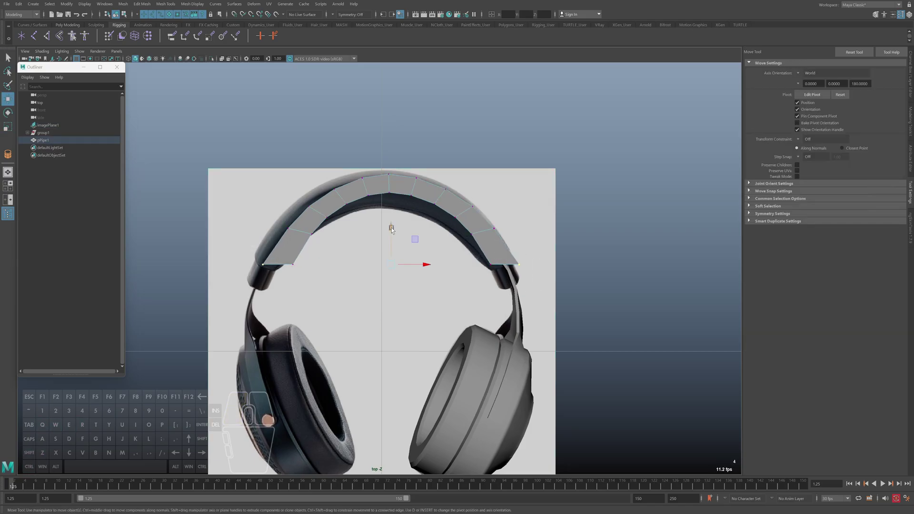
# Delete the arch's left half and fit the remaining half's end vertices to the tip of the reference headband
pyautogui.press('q')
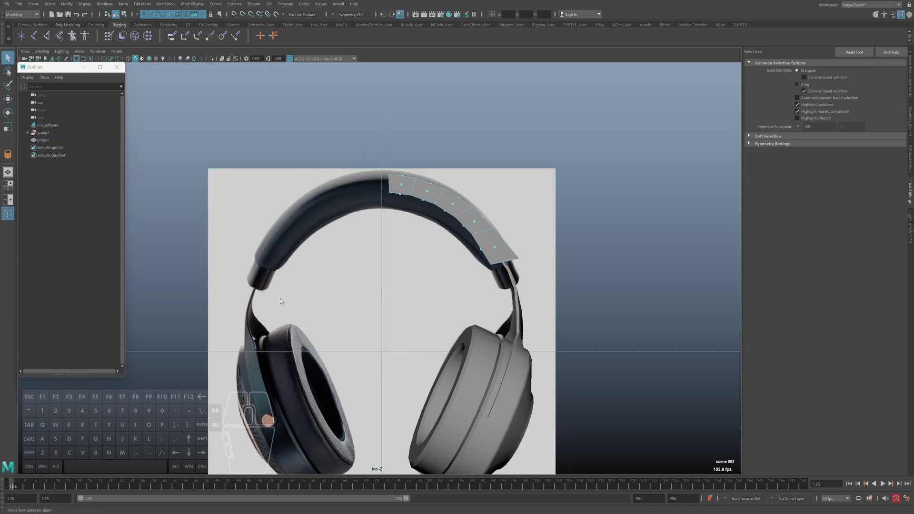
pyautogui.keyDown('alt'); pyautogui.moveTo(492, 256); pyautogui.dragTo(470, 246, button='middle'); pyautogui.keyUp('alt')
pyautogui.moveTo(470, 247); pyautogui.dragTo(436, 247, button='right')
pyautogui.moveTo(509, 237); pyautogui.dragTo(487, 261)
pyautogui.keyDown('alt'); pyautogui.moveTo(496, 257); pyautogui.dragTo(492, 262, button='middle'); pyautogui.keyUp('alt')
pyautogui.press('w')
pyautogui.moveTo(494, 255); pyautogui.dragTo(490, 256)
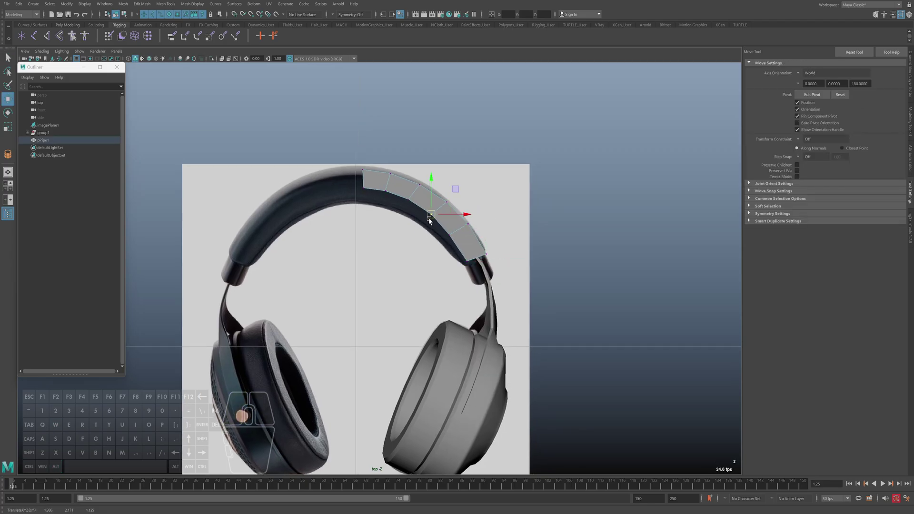
pyautogui.moveTo(364, 189); pyautogui.dragTo(367, 193)
# Extrude the open border at the lower end of the headband half and scale it inward
pyautogui.press('space')
pyautogui.press('space')
pyautogui.press('f')
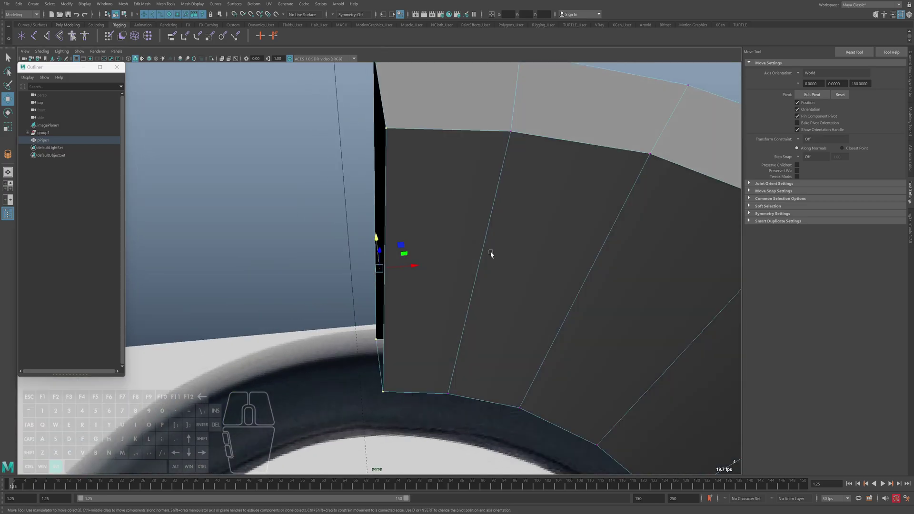
pyautogui.keyDown('alt'); pyautogui.moveTo(490, 254); pyautogui.dragTo(443, 245, button='right'); pyautogui.keyUp('alt')
pyautogui.keyDown('alt'); pyautogui.moveTo(443, 246); pyautogui.dragTo(423, 281); pyautogui.keyUp('alt')
pyautogui.doubleClick(432, 217)
pyautogui.press('r')
pyautogui.keyDown('alt'); pyautogui.moveTo(424, 281); pyautogui.dragTo(427, 282, button='right'); pyautogui.keyUp('alt')
pyautogui.doubleClick(416, 285)
pyautogui.hotkey('ctrl', 'e')
pyautogui.keyDown('alt'); pyautogui.moveTo(415, 288); pyautogui.dragTo(433, 306); pyautogui.keyUp('alt')
pyautogui.press('r')
# Extrude the lower border once more and scale it to form a narrower end section
pyautogui.keyDown('alt'); pyautogui.moveTo(433, 306); pyautogui.dragTo(455, 331); pyautogui.keyUp('alt')
pyautogui.press('g')
pyautogui.keyDown('alt'); pyautogui.moveTo(454, 331); pyautogui.dragTo(452, 311); pyautogui.keyUp('alt')
pyautogui.press('r')
pyautogui.moveTo(451, 312)
pyautogui.keyDown('alt'); pyautogui.mouseDown()
pyautogui.moveTo(449, 330)
pyautogui.moveTo(434, 326)
pyautogui.moveTo(441, 323)
pyautogui.mouseUp(); pyautogui.keyUp('alt')
pyautogui.press('f')
pyautogui.keyDown('alt'); pyautogui.moveTo(439, 322); pyautogui.dragTo(400, 270); pyautogui.keyUp('alt')
pyautogui.keyDown('alt'); pyautogui.moveTo(400, 270); pyautogui.dragTo(377, 257); pyautogui.keyUp('alt')
# Rotate the new end section and line it up with the tip of the reference headband in top view
pyautogui.press('e')
pyautogui.press('space')
pyautogui.press('f')
pyautogui.press('4')
pyautogui.keyDown('alt'); pyautogui.moveTo(453, 267); pyautogui.dragTo(419, 283, button='right'); pyautogui.keyUp('alt')
pyautogui.moveTo(403, 290); pyautogui.dragTo(397, 294)
pyautogui.press('space')
pyautogui.press('space')
# Refine the narrowed end of the headband half and adjust the edge just above it
pyautogui.keyDown('shift'); pyautogui.moveTo(343, 181); pyautogui.dragTo(347, 234, button='right'); pyautogui.keyUp('shift')
pyautogui.moveTo(379, 295); pyautogui.dragTo(419, 269)
pyautogui.press('4')
pyautogui.scroll(-5, 402, 274)
pyautogui.click(363, 200)
pyautogui.press('w')
pyautogui.press('5')
pyautogui.scroll(-1, 423, 301)
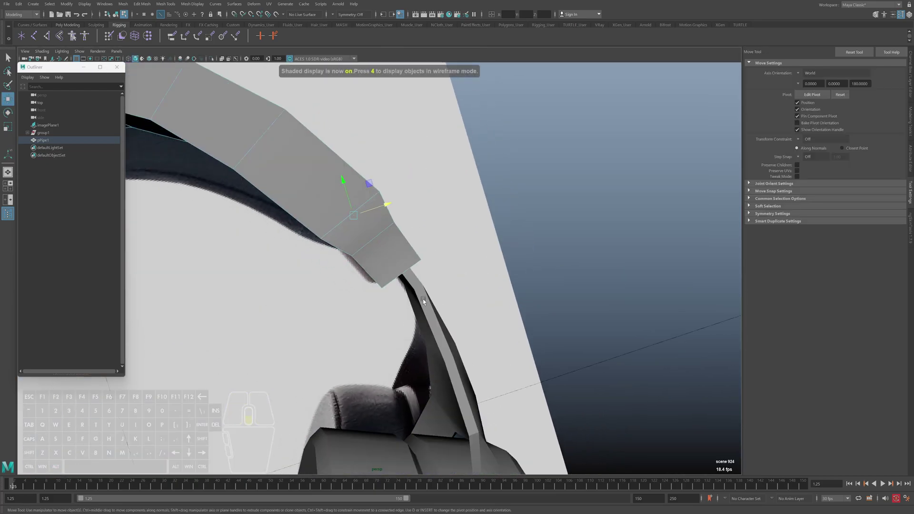
# Scale the whole headband half to about 0.7 in Z and raise it to the height of the ear cup's arm
pyautogui.scroll(-4, 423, 299)
pyautogui.moveTo(294, 255); pyautogui.dragTo(309, 244, button='right')
pyautogui.keyDown('alt'); pyautogui.moveTo(308, 243); pyautogui.dragTo(284, 221); pyautogui.keyUp('alt')
pyautogui.press('r')
pyautogui.moveTo(221, 277)
pyautogui.mouseDown()
pyautogui.moveTo(226, 282)
pyautogui.moveTo(222, 266)
pyautogui.mouseUp()
pyautogui.press('w')
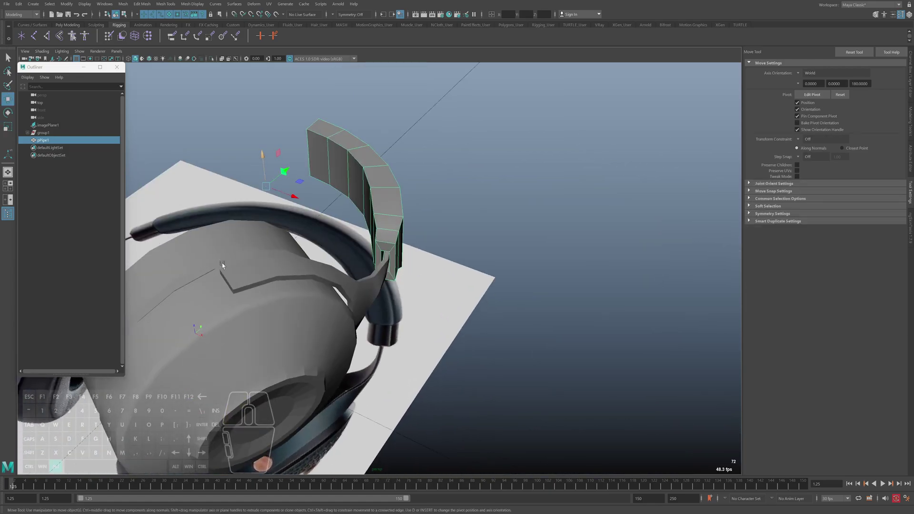
# Tilt the headband half about 4.8° in X and adjust its height so its end meets the arm
pyautogui.keyDown('alt'); pyautogui.moveTo(295, 197); pyautogui.dragTo(361, 182); pyautogui.keyUp('alt')
pyautogui.press('e')
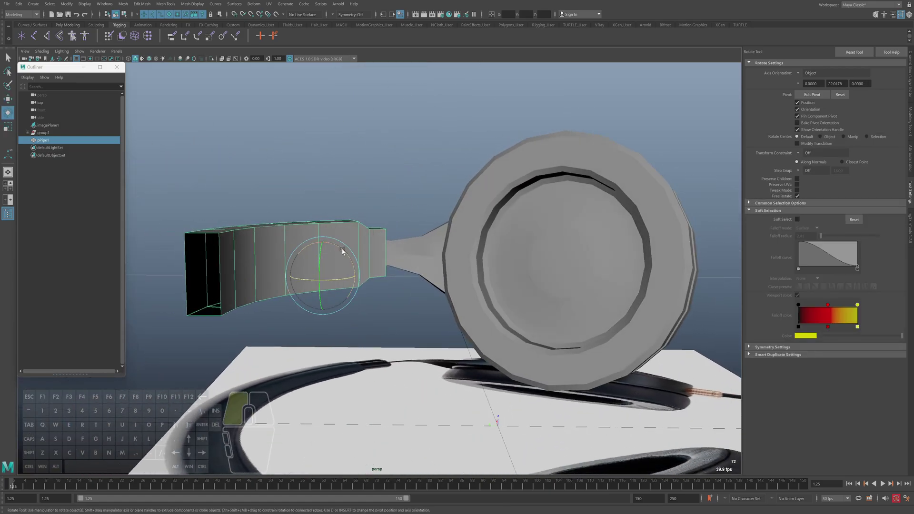
pyautogui.keyDown('alt'); pyautogui.moveTo(331, 257); pyautogui.dragTo(312, 252); pyautogui.keyUp('alt')
pyautogui.press('w')
pyautogui.moveTo(231, 232); pyautogui.dragTo(231, 226)
pyautogui.press('e')
pyautogui.keyDown('alt'); pyautogui.moveTo(282, 247); pyautogui.dragTo(456, 275); pyautogui.keyUp('alt')
pyautogui.press('r')
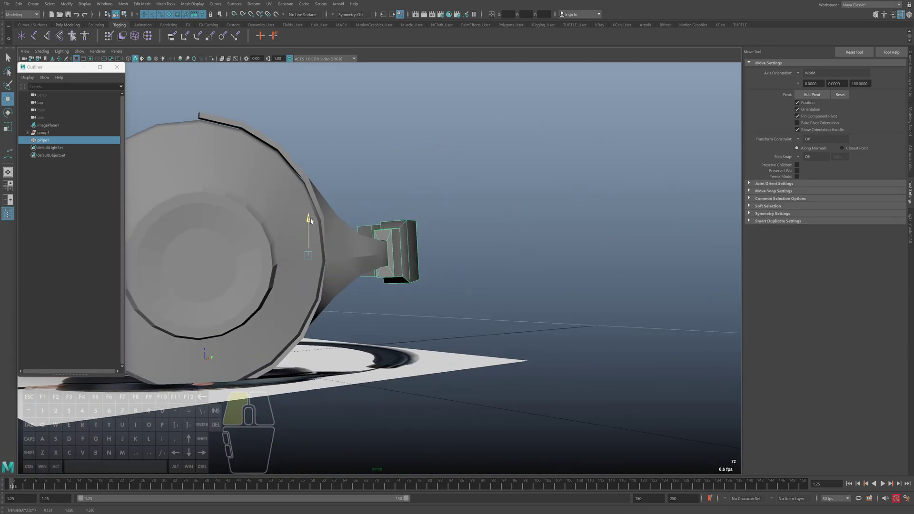
# Scale the headband's end vertices vertically so the end section fits around the arm
pyautogui.moveTo(394, 273); pyautogui.dragTo(399, 253, button='right')
pyautogui.scroll(5, 399, 252)
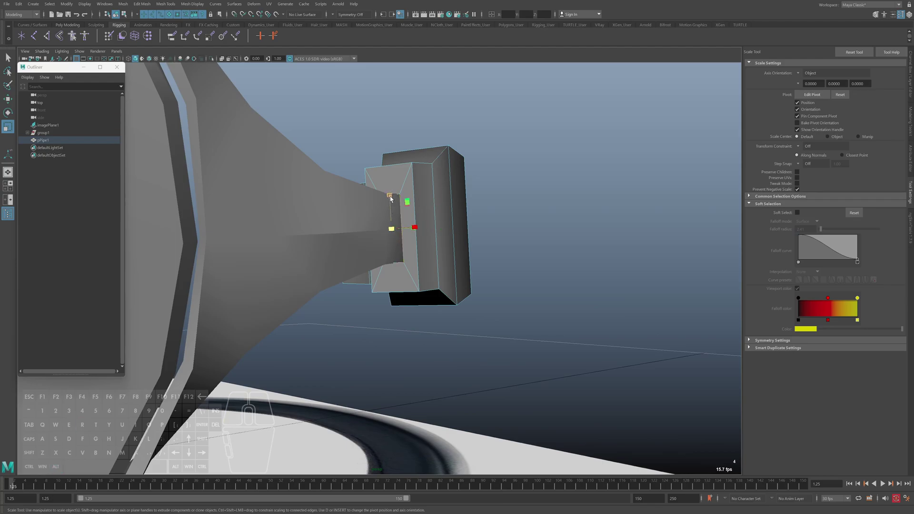
pyautogui.moveTo(391, 198)
pyautogui.keyDown('alt'); pyautogui.mouseDown()
pyautogui.moveTo(401, 274)
pyautogui.moveTo(429, 302)
pyautogui.mouseUp(); pyautogui.keyUp('alt')
pyautogui.press('F8')
pyautogui.scroll(-5, 429, 302)
# Check the headband half and its transform values against the reference in top view
pyautogui.press('space')
pyautogui.press('space')
pyautogui.press('5')
pyautogui.scroll(-10, 337, 259)
pyautogui.keyDown('alt'); pyautogui.moveTo(349, 288); pyautogui.dragTo(397, 271, button='middle'); pyautogui.keyUp('alt')
pyautogui.press('F8')
pyautogui.hotkey('ctrl', 'a')
pyautogui.hotkey('ctrl', 'a')
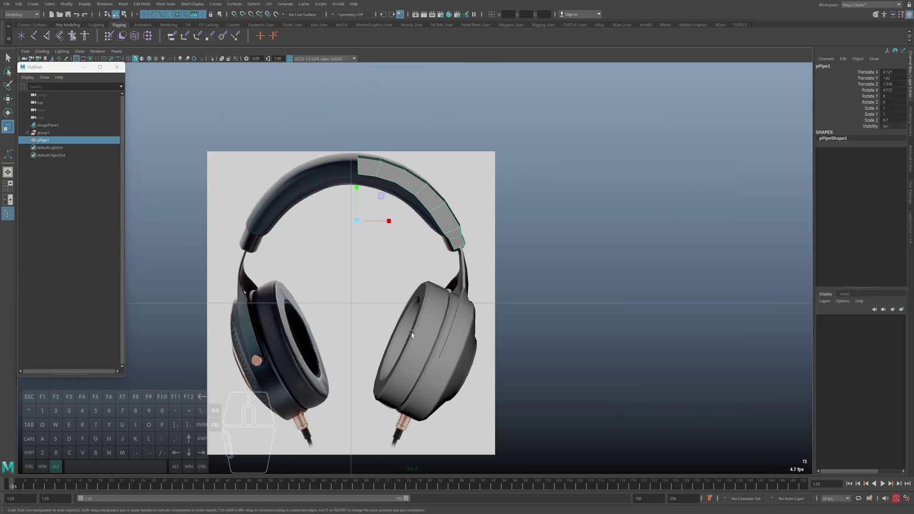
pyautogui.keyDown('alt'); pyautogui.moveTo(412, 335); pyautogui.dragTo(430, 270, button='middle'); pyautogui.keyUp('alt')
# Select the headband half together with all the ear cup parts and combine them into one mesh
pyautogui.press('space')
pyautogui.press('space')
pyautogui.keyDown('alt'); pyautogui.moveTo(558, 245); pyautogui.dragTo(556, 242); pyautogui.keyUp('alt')
pyautogui.moveTo(466, 185); pyautogui.dragTo(606, 351)
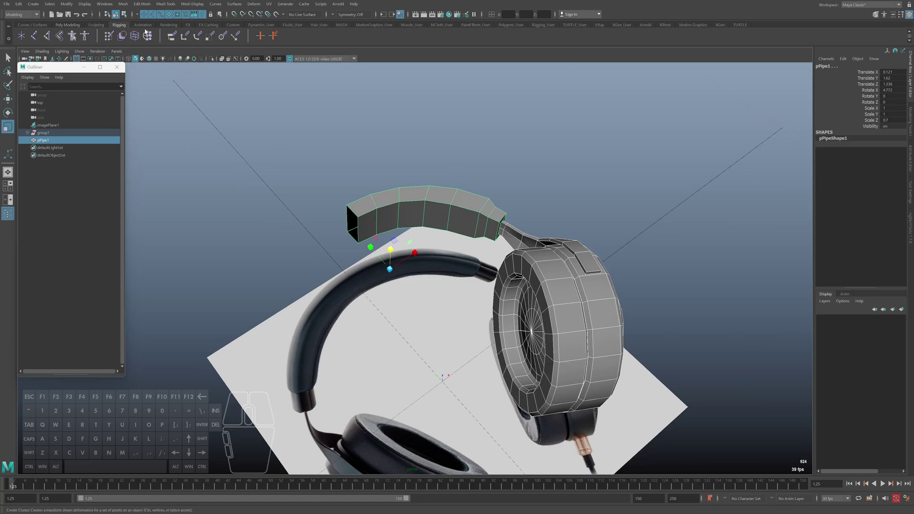
pyautogui.click(123, 4)
pyautogui.click(137, 24)
# Move the combined mesh's pivot to the headband's open centre end and delete all construction history
pyautogui.press('e')
pyautogui.keyDown('alt'); pyautogui.moveTo(407, 248); pyautogui.dragTo(296, 239); pyautogui.keyUp('alt')
pyautogui.press('d')
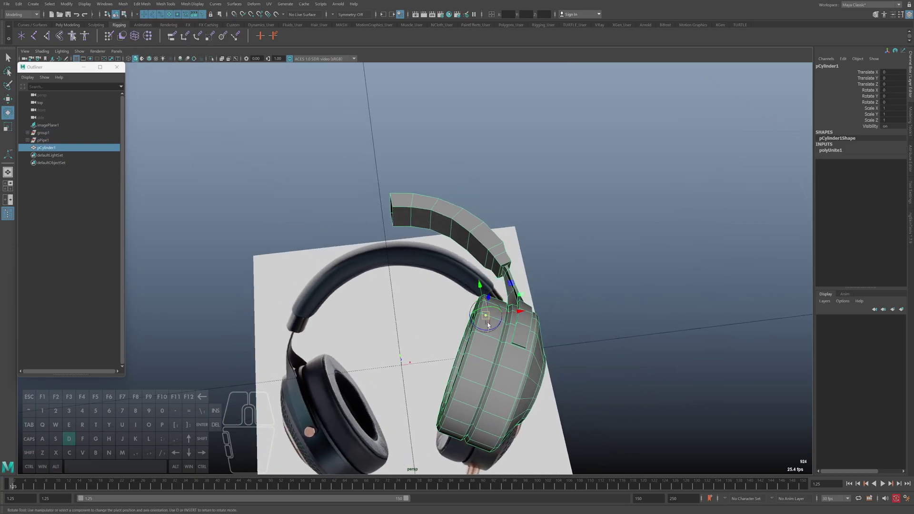
pyautogui.moveTo(424, 250); pyautogui.dragTo(391, 206)
pyautogui.click(19, 4)
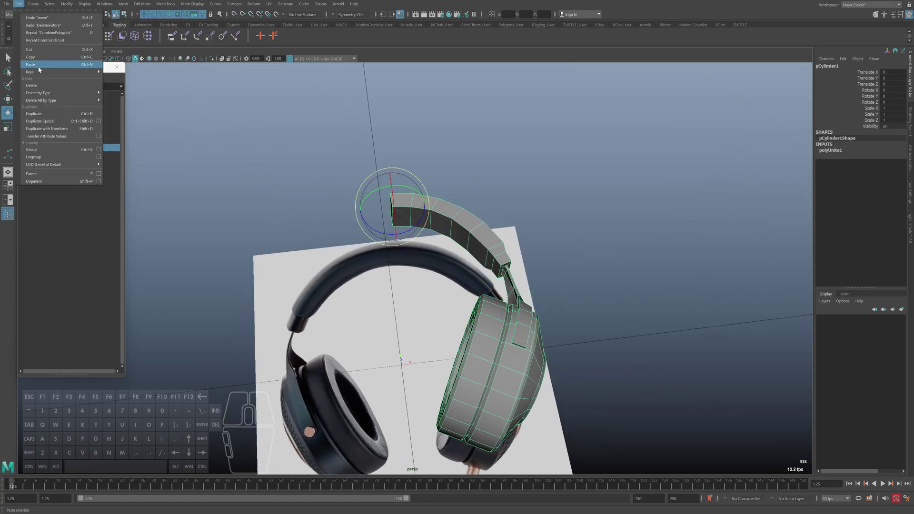
pyautogui.moveTo(66, 101)
pyautogui.click(117, 101)
# Duplicate the combined headphone half and mirror the copy with a Scale X of -1
pyautogui.moveTo(411, 219); pyautogui.dragTo(379, 203, button='middle')
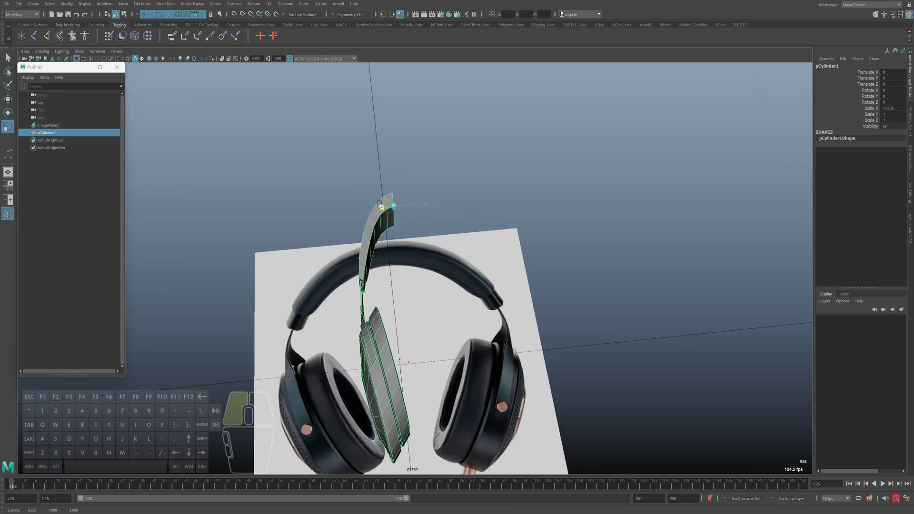
pyautogui.hotkey('ctrl', 'z')
pyautogui.click(19, 4)
pyautogui.click(41, 115)
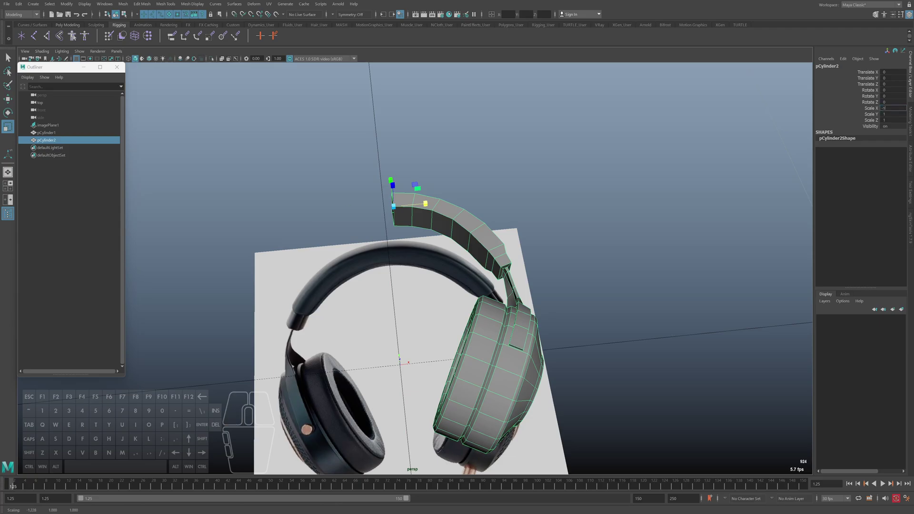
pyautogui.press('Return')
# Move the mirrored half along X to about -0.302 so it lines up with the reference's left ear cup
pyautogui.keyDown('alt'); pyautogui.moveTo(427, 239); pyautogui.dragTo(398, 286); pyautogui.keyUp('alt')
pyautogui.press('space')
pyautogui.press('space')
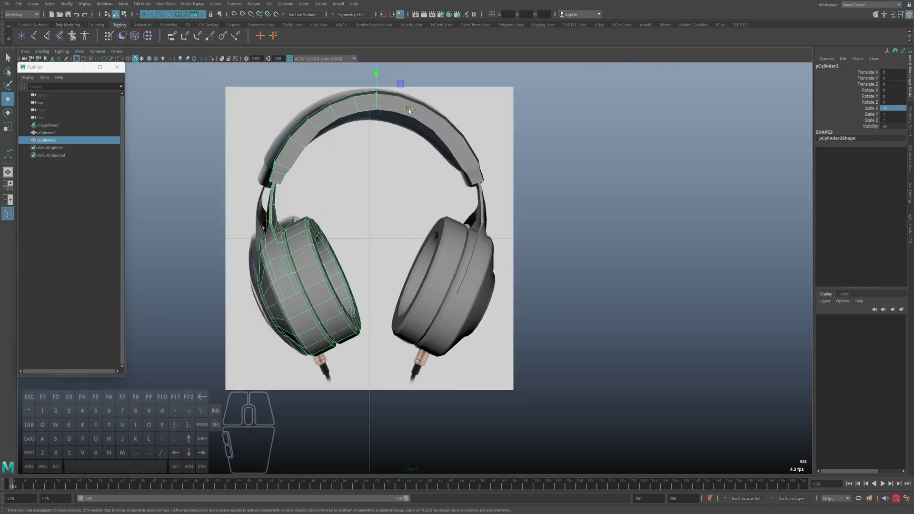
pyautogui.moveTo(409, 110); pyautogui.dragTo(395, 110)
# Select both headphone halves and combine them into a single mesh
pyautogui.press('q')
pyautogui.click(392, 100)
pyautogui.keyDown('shift'); pyautogui.click(351, 103); pyautogui.keyUp('shift')
pyautogui.click(121, 5)
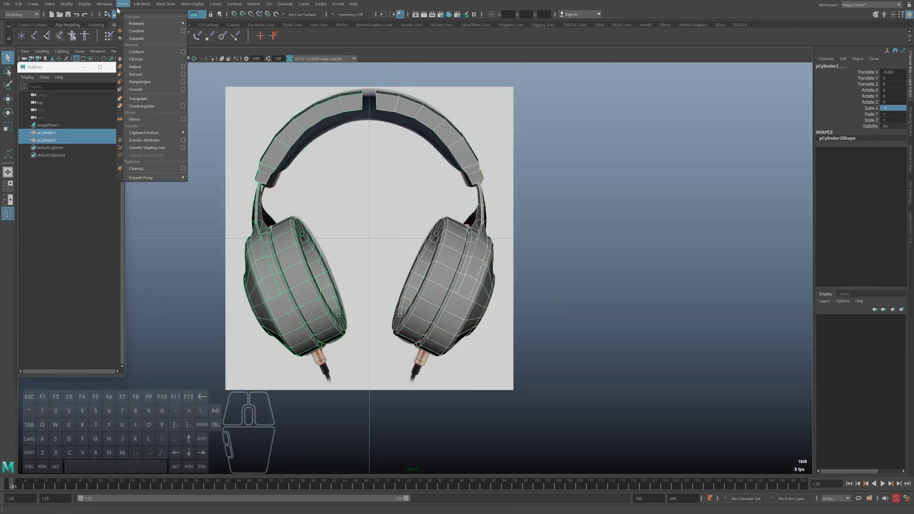
pyautogui.click(137, 31)
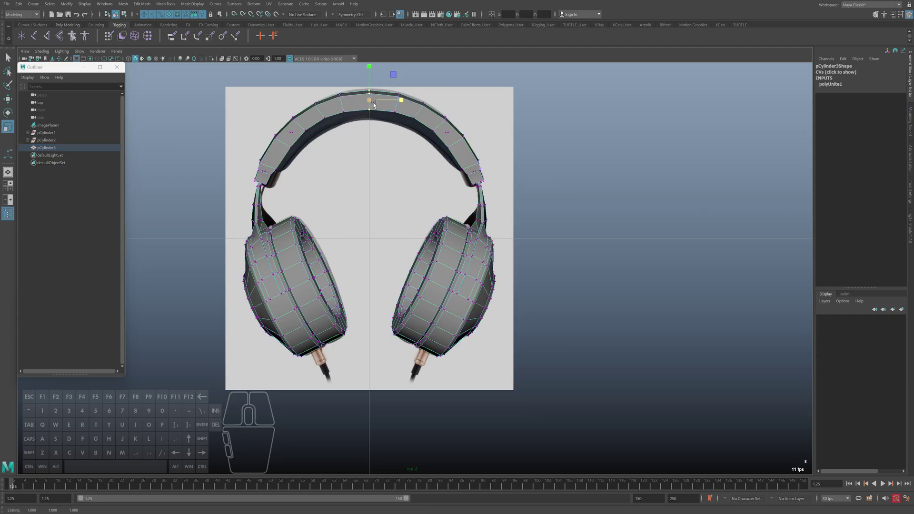
# Merge the vertices at the headband's centre seam with a distance threshold of 0.01 and delete the mesh's history
pyautogui.keyDown('shift'); pyautogui.moveTo(374, 104); pyautogui.dragTo(377, 143, button='right'); pyautogui.keyUp('shift')
pyautogui.press('space')
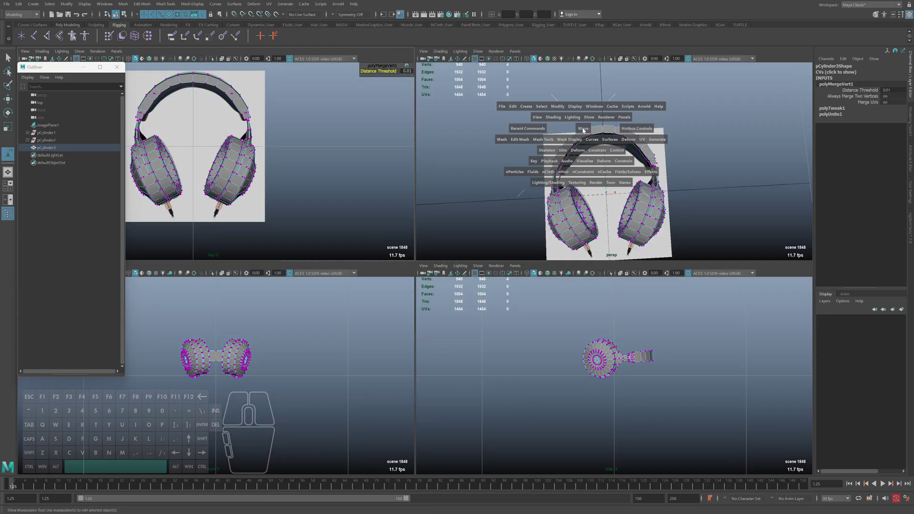
pyautogui.press('space')
pyautogui.press('q')
pyautogui.press('F8')
pyautogui.press('F8')
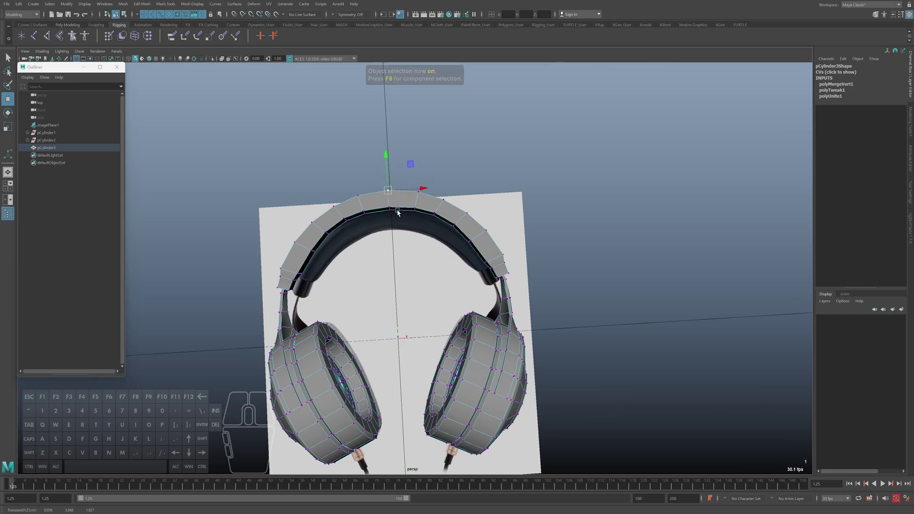
pyautogui.hotkey('alt', 'shift', 'd')
pyautogui.press('q')
# Create a cylinder with radius 0.1 and height about 0.14 on the left ear cup near the bracket's lower end
pyautogui.press('space')
pyautogui.press('space')
pyautogui.keyDown('alt'); pyautogui.moveTo(399, 214); pyautogui.dragTo(422, 245, button='right'); pyautogui.keyUp('alt')
pyautogui.click(191, 163)
pyautogui.keyDown('shift'); pyautogui.moveTo(191, 164); pyautogui.dragTo(153, 165, button='right'); pyautogui.keyUp('shift')
pyautogui.click(167, 198)
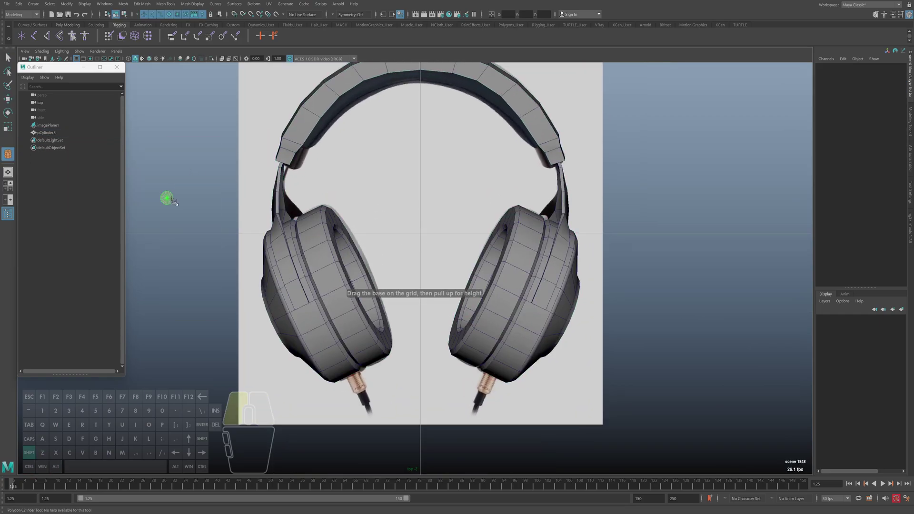
pyautogui.moveTo(296, 304); pyautogui.dragTo(297, 306, button='middle')
pyautogui.keyDown('alt'); pyautogui.moveTo(296, 306); pyautogui.dragTo(385, 276, button='middle'); pyautogui.keyUp('alt')
pyautogui.keyDown('alt'); pyautogui.moveTo(385, 277); pyautogui.dragTo(418, 276, button='right'); pyautogui.keyUp('alt')
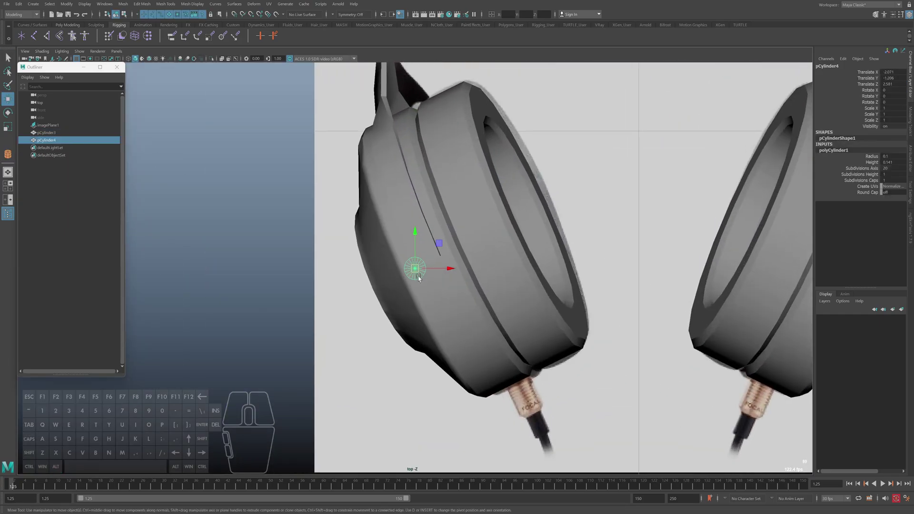
# Position the cylinder on the end of the left bracket and scale it to about 0.72 in Z
pyautogui.press('space')
pyautogui.press('space')
pyautogui.keyDown('alt'); pyautogui.moveTo(481, 268); pyautogui.dragTo(476, 216); pyautogui.keyUp('alt')
pyautogui.press('f')
pyautogui.press('r')
pyautogui.moveTo(415, 236); pyautogui.dragTo(415, 245)
pyautogui.keyDown('alt'); pyautogui.moveTo(419, 253); pyautogui.dragTo(409, 268, button='right'); pyautogui.keyUp('alt')
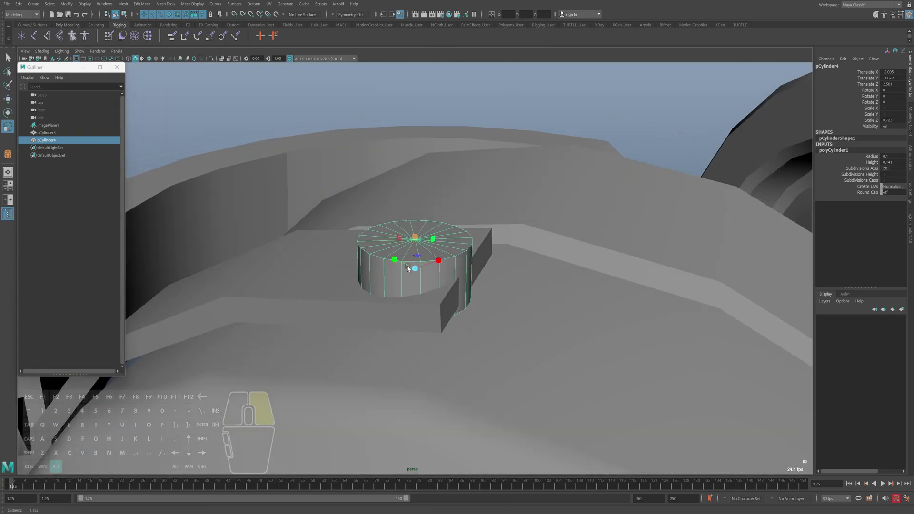
# Tilt the screw cylinder to match the bracket's slope and make a copy mirrored with a Z scale of -1
pyautogui.keyDown('alt'); pyautogui.moveTo(414, 281); pyautogui.dragTo(482, 243); pyautogui.keyUp('alt')
pyautogui.press('e')
pyautogui.moveTo(439, 239); pyautogui.dragTo(410, 234)
pyautogui.press('w')
pyautogui.click(420, 239)
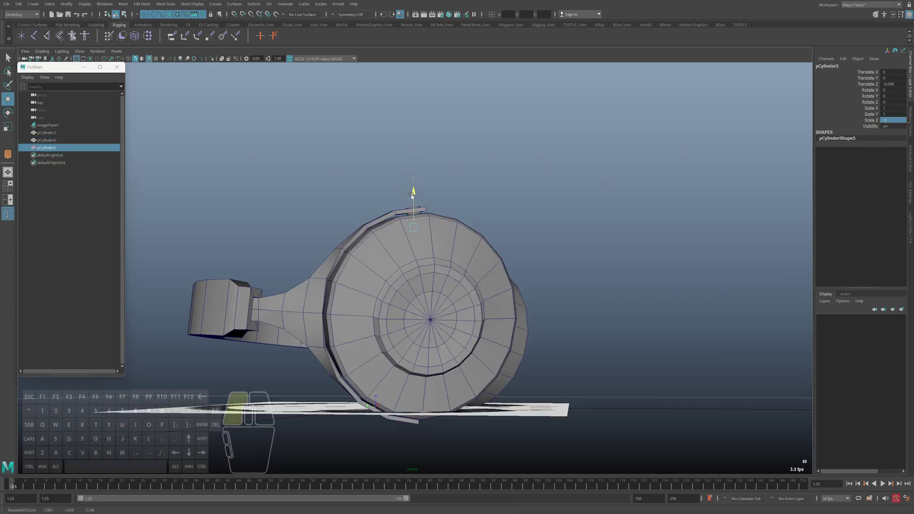
# Align the mirrored screw cylinder with the bracket end on the opposite side of the same ear cup
pyautogui.press('f')
pyautogui.keyDown('alt'); pyautogui.moveTo(390, 383); pyautogui.dragTo(258, 298); pyautogui.keyUp('alt')
pyautogui.keyDown('alt'); pyautogui.moveTo(257, 299); pyautogui.dragTo(361, 239); pyautogui.keyUp('alt')
pyautogui.press('e')
pyautogui.hotkey('shift', 'z')
pyautogui.press('w')
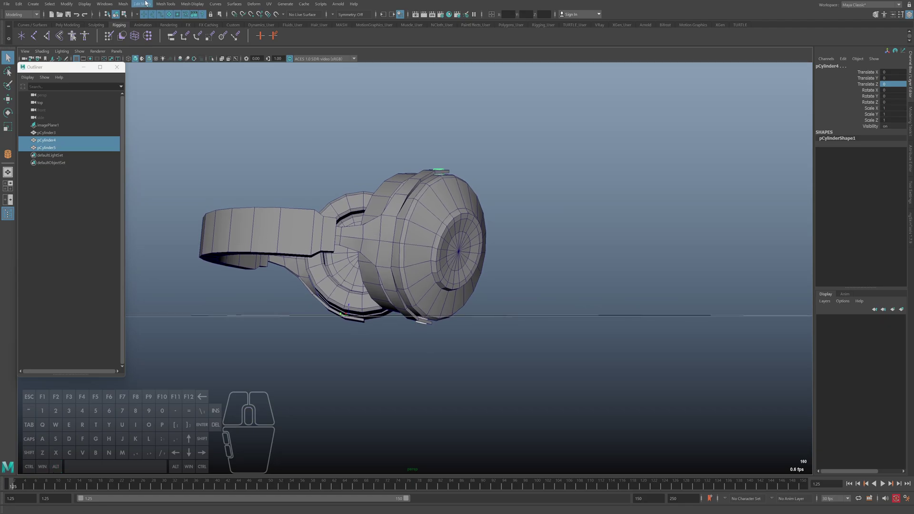
# Combine the ear cup's two screw cylinders into a single mesh and delete all history
pyautogui.click(123, 4)
pyautogui.click(134, 30)
pyautogui.click(20, 4)
pyautogui.moveTo(43, 101)
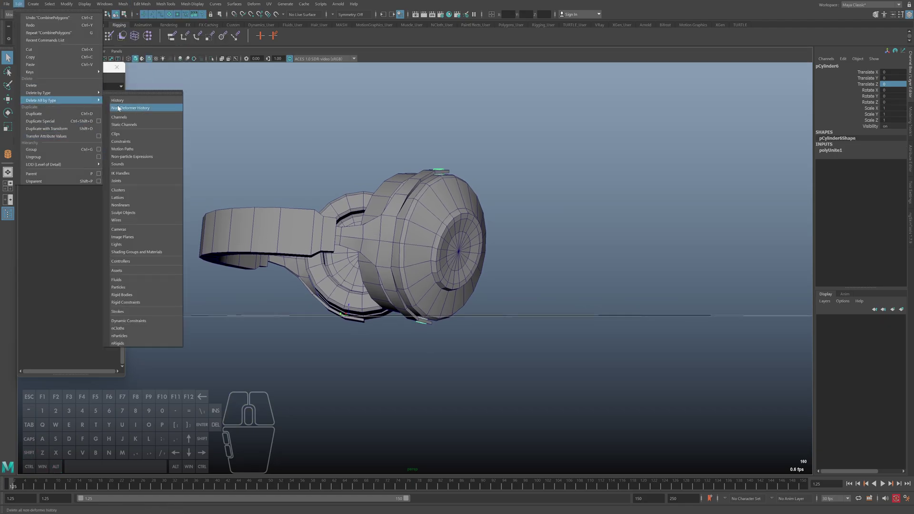
pyautogui.click(126, 102)
# Duplicate the combined screws and mirror the copy onto the other ear cup with an X scale of -1
pyautogui.click(23, 5)
pyautogui.click(40, 114)
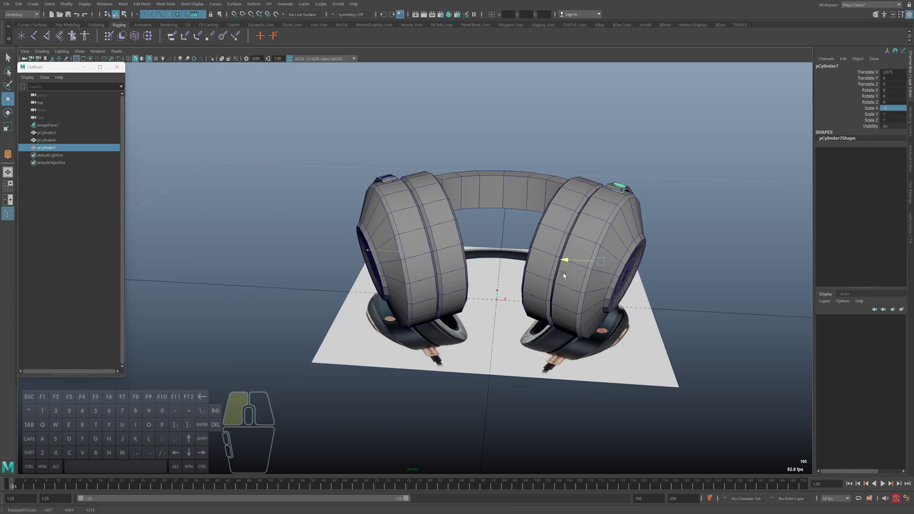
pyautogui.keyDown('alt'); pyautogui.moveTo(564, 275); pyautogui.dragTo(525, 268); pyautogui.keyUp('alt')
pyautogui.press('q')
# Combine the headphone body and both pairs of screws into one mesh and delete all history
pyautogui.click(47, 134)
pyautogui.keyDown('shift'); pyautogui.click(47, 148); pyautogui.keyUp('shift')
pyautogui.click(123, 4)
pyautogui.click(132, 31)
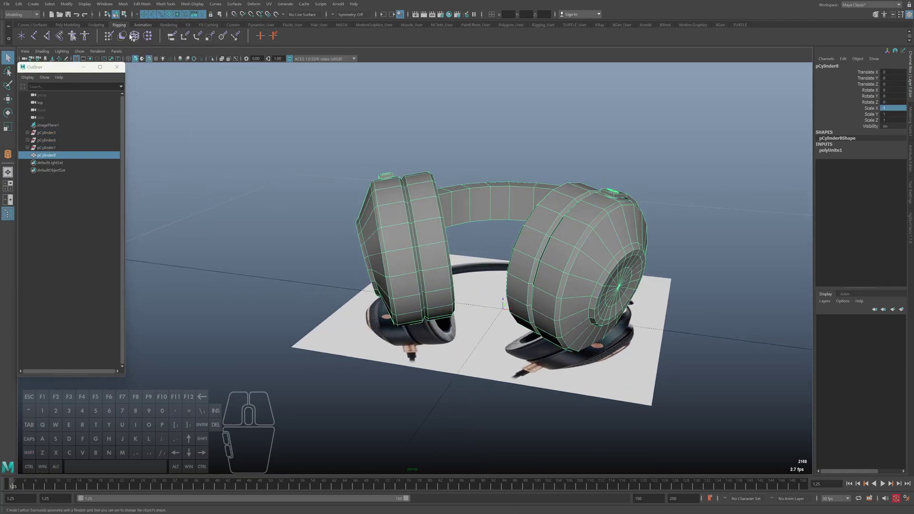
pyautogui.click(20, 4)
pyautogui.moveTo(43, 100)
pyautogui.click(128, 102)
# Rotate the finished headphones slightly and raise them above the reference image, leaving the model deselected
pyautogui.keyDown('alt'); pyautogui.moveTo(524, 219); pyautogui.dragTo(420, 241); pyautogui.keyUp('alt')
pyautogui.press('e')
pyautogui.moveTo(442, 180); pyautogui.dragTo(450, 191)
pyautogui.press('w')
pyautogui.moveTo(440, 171); pyautogui.dragTo(441, 143)
pyautogui.keyDown('alt'); pyautogui.moveTo(426, 222); pyautogui.dragTo(404, 213); pyautogui.keyUp('alt')
pyautogui.click(320, 212)
pyautogui.keyDown('alt'); pyautogui.moveTo(320, 210); pyautogui.dragTo(190, 143); pyautogui.keyUp('alt')
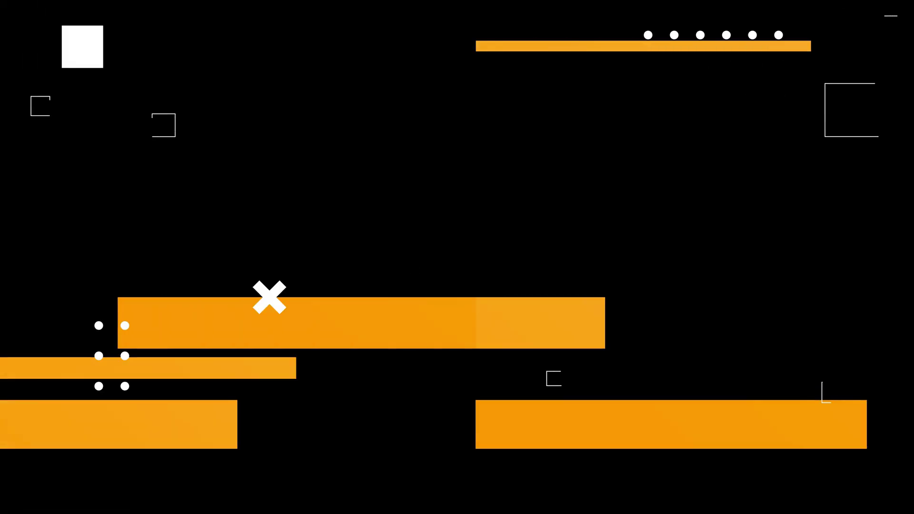